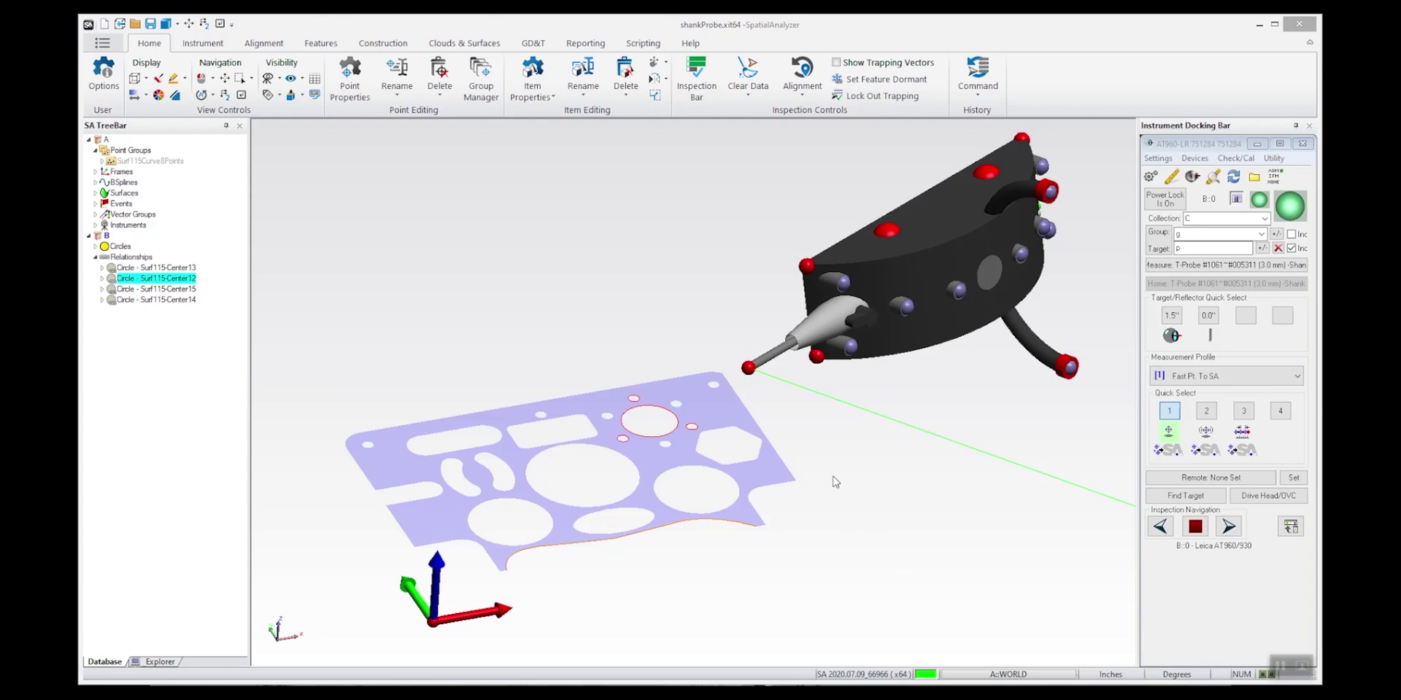
# - Set the tracker's measurement profile to Discrete Shank Point
pyautogui.moveTo(791, 509); pyautogui.dragTo(763, 548, button='middle')
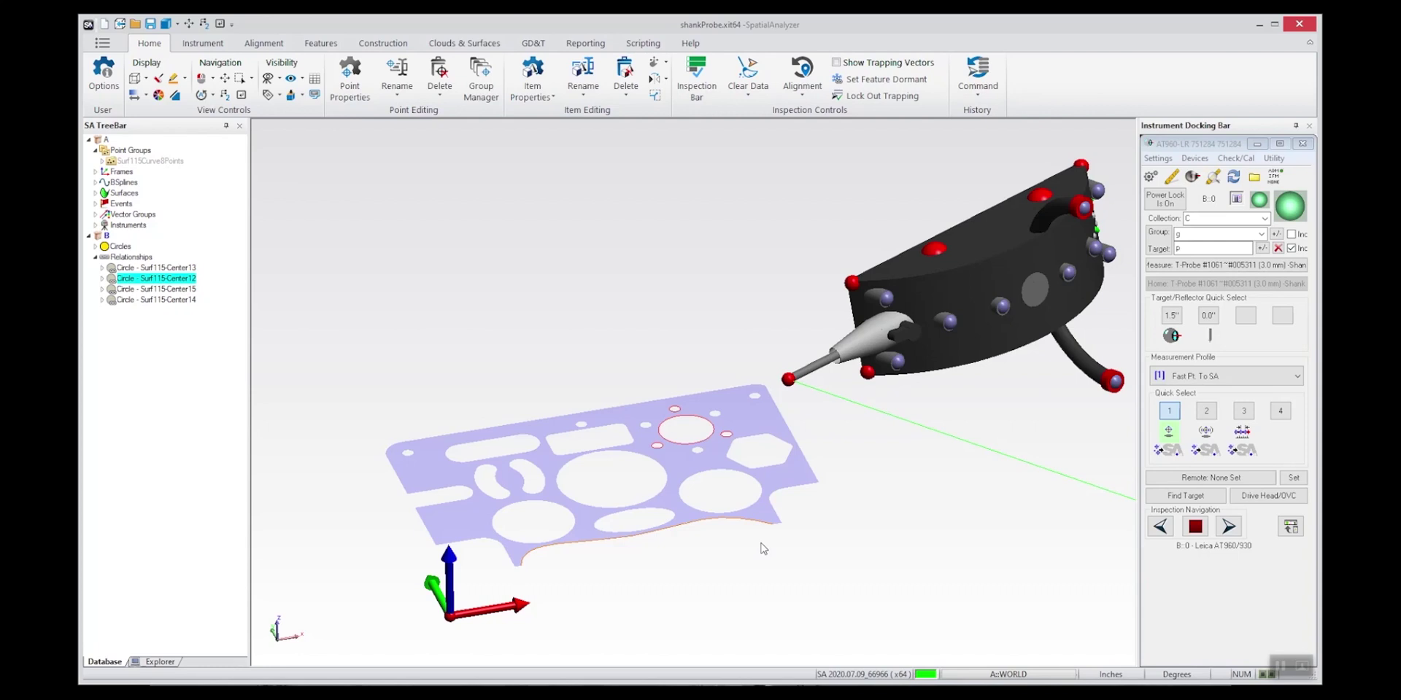
pyautogui.moveTo(762, 548); pyautogui.dragTo(793, 540, button='middle')
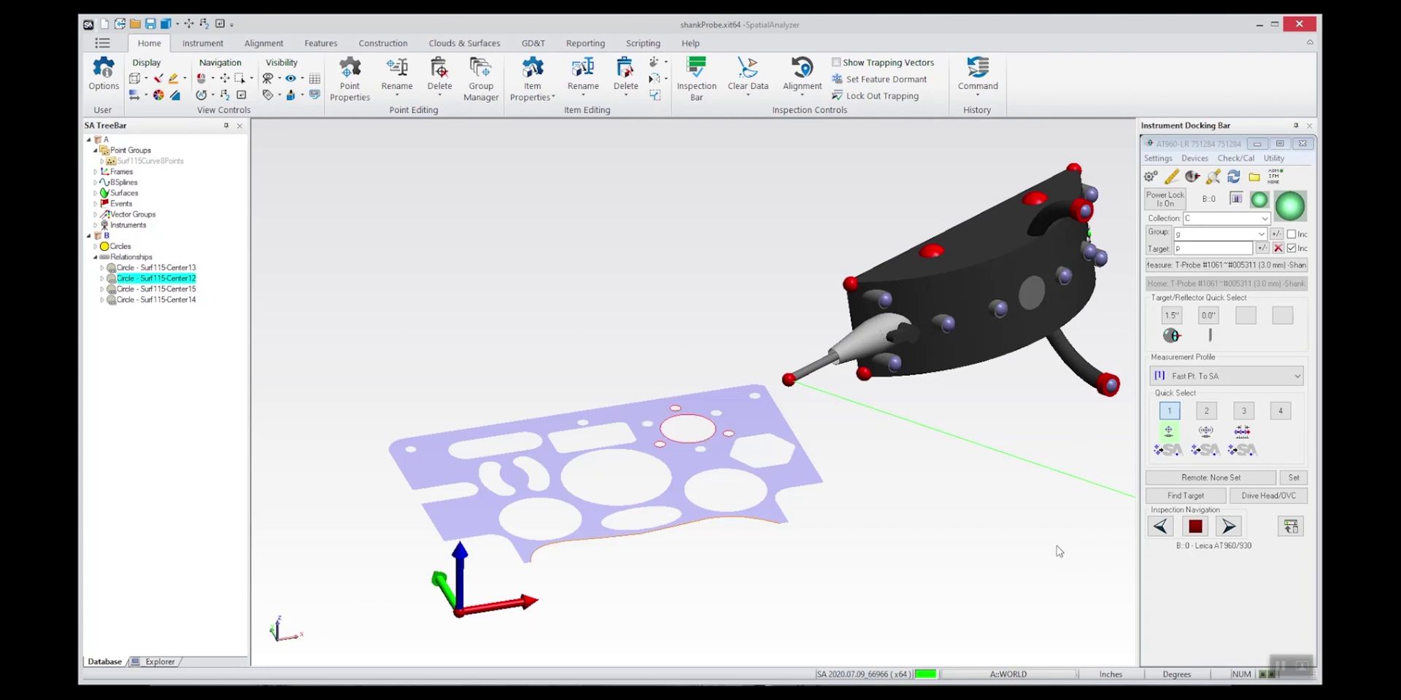
pyautogui.click(1197, 377)
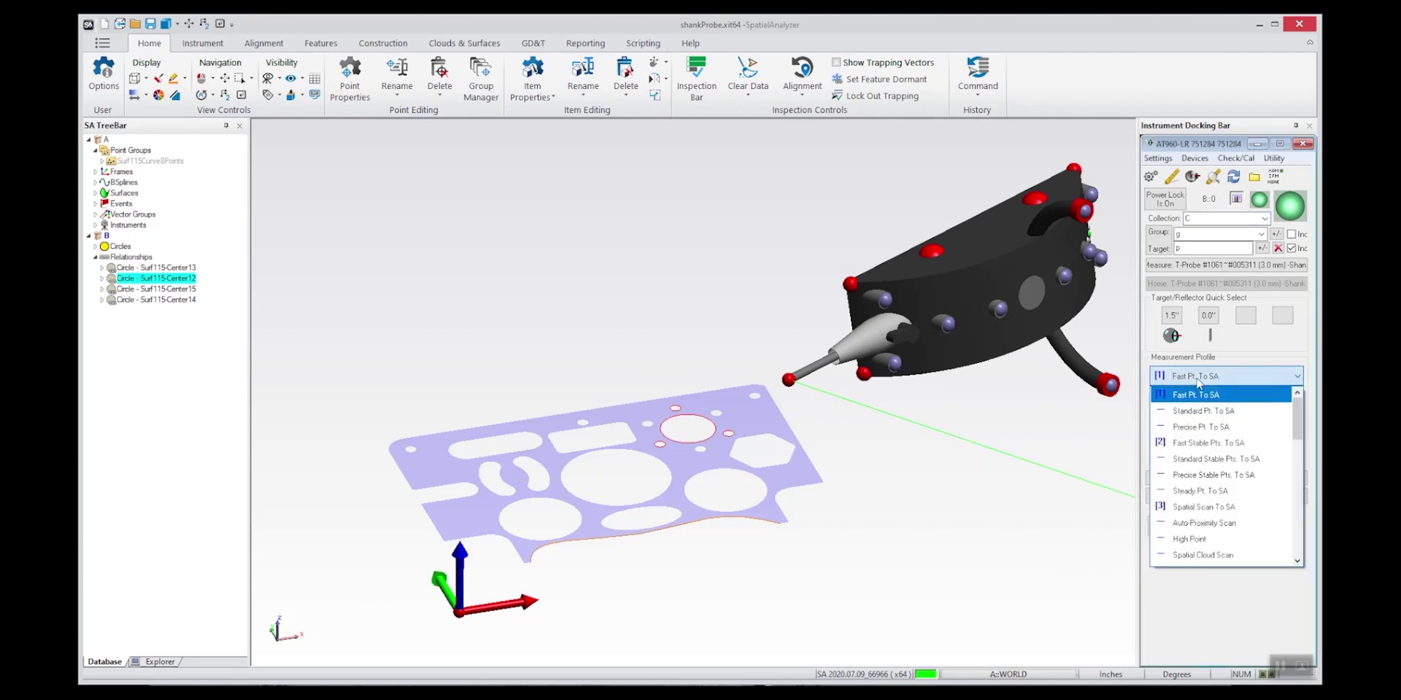
pyautogui.moveTo(1295, 416); pyautogui.dragTo(1306, 566)
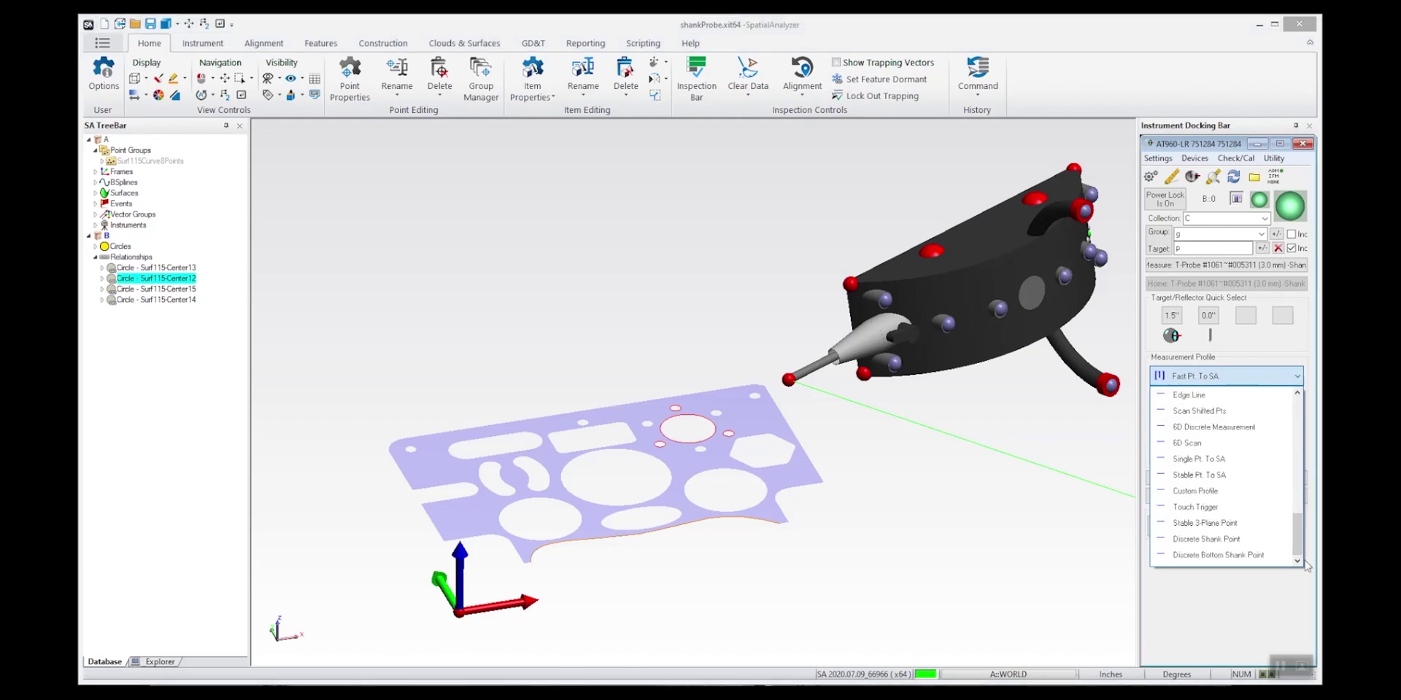
pyautogui.click(1209, 540)
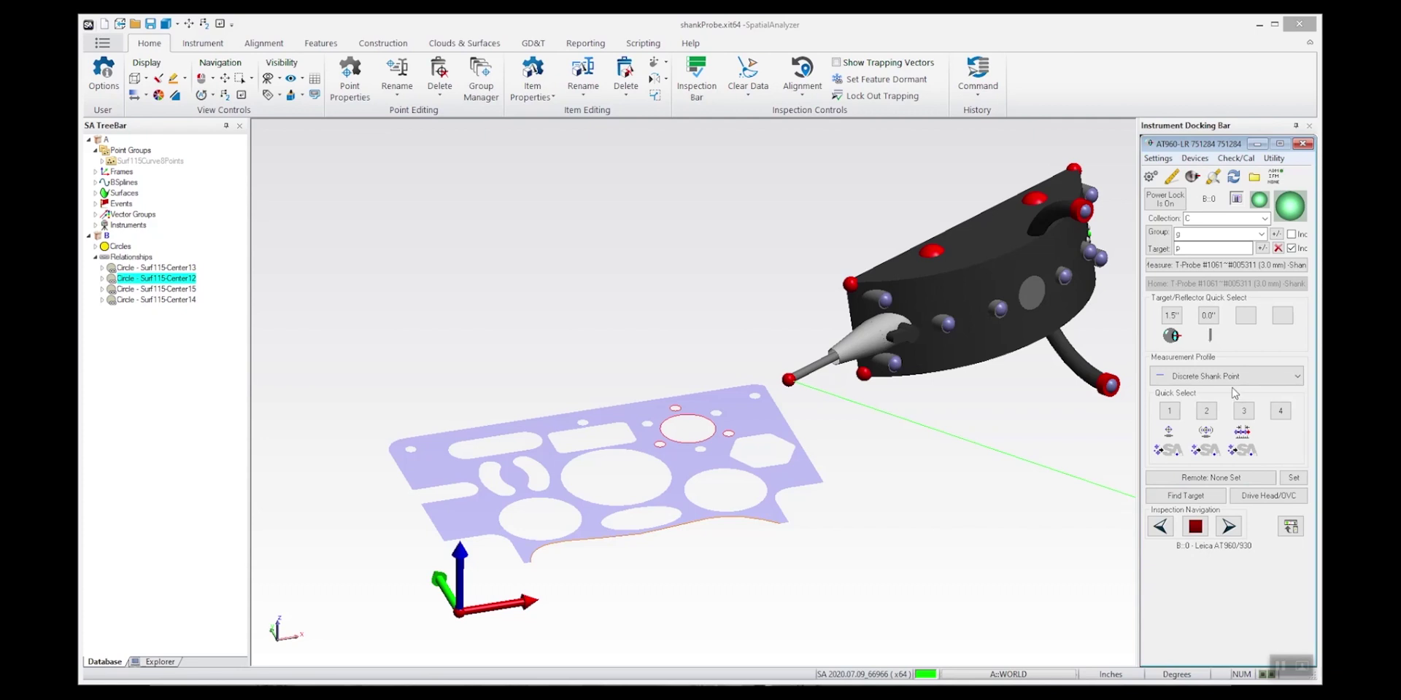
# - Open the Discrete Shank Point profile's parameters and confirm the shank plane options with Fit To Points using 3 points from acquisition
pyautogui.click(1217, 179)
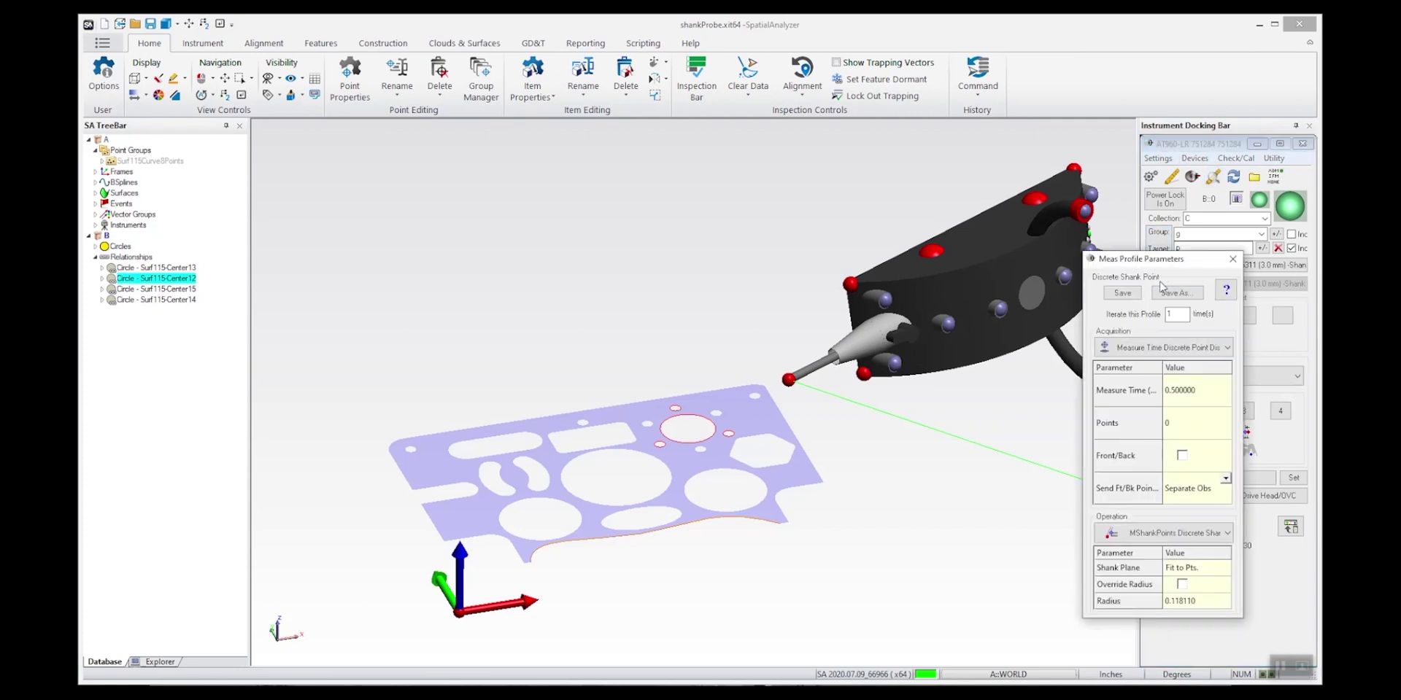
pyautogui.moveTo(1171, 262); pyautogui.dragTo(1147, 267)
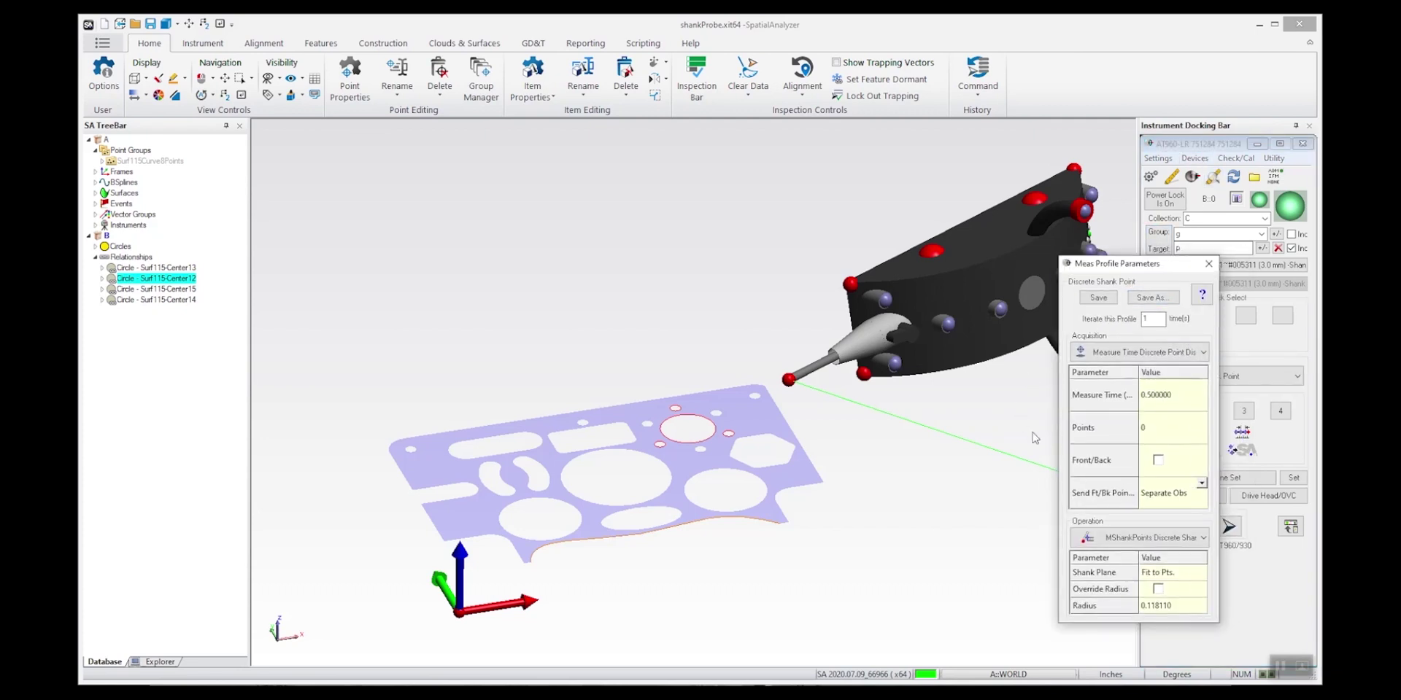
pyautogui.click(1156, 433)
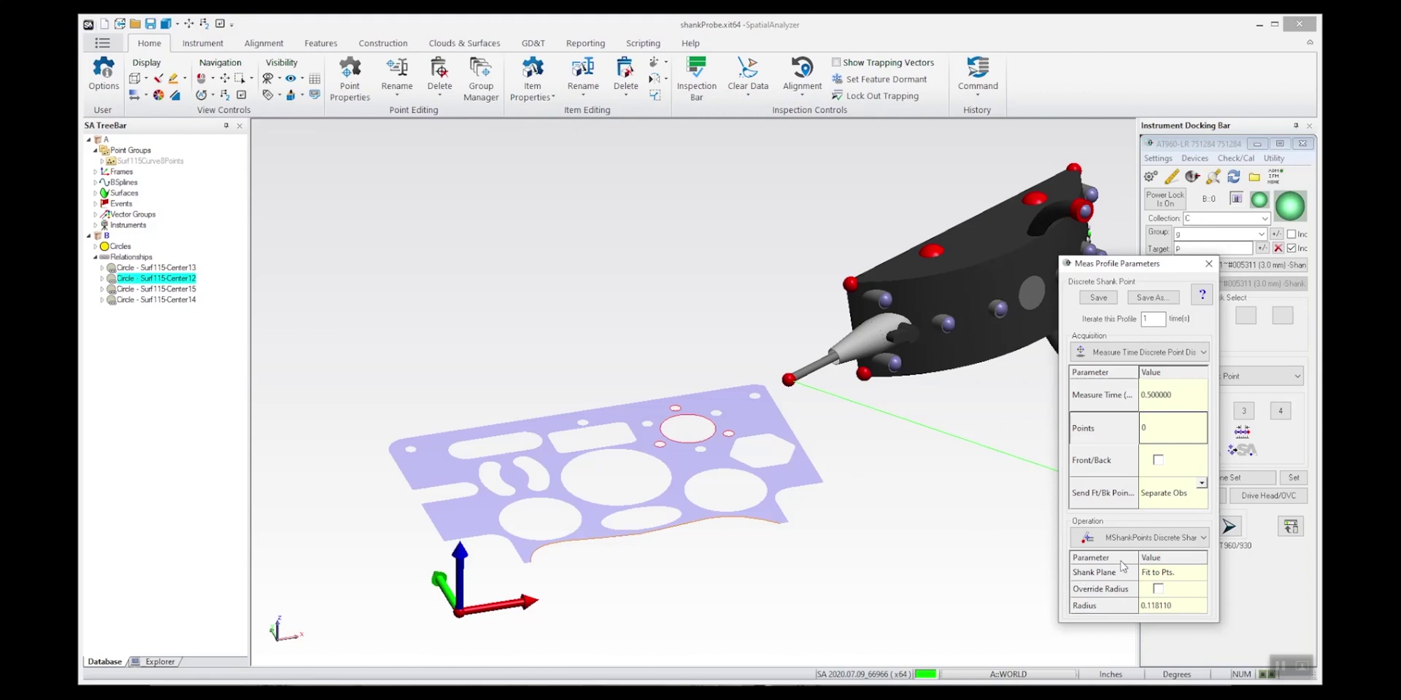
pyautogui.click(1154, 580)
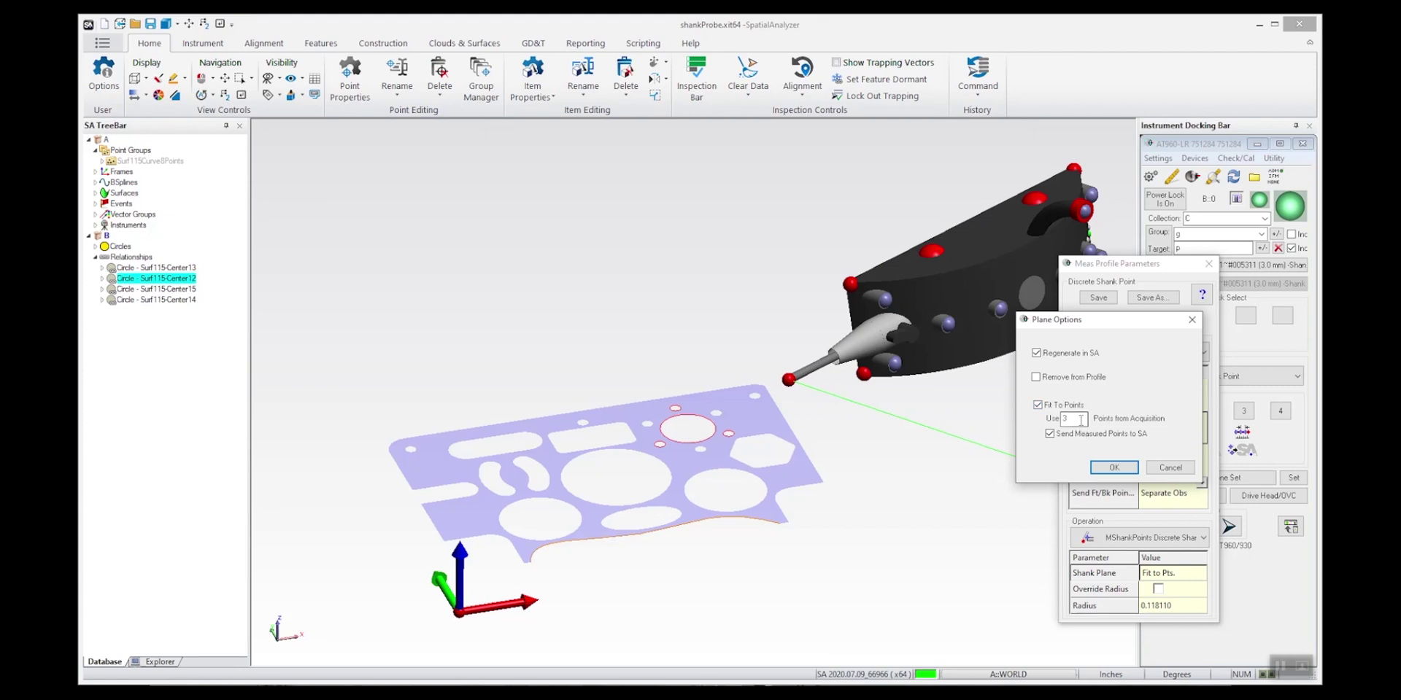
pyautogui.click(1113, 468)
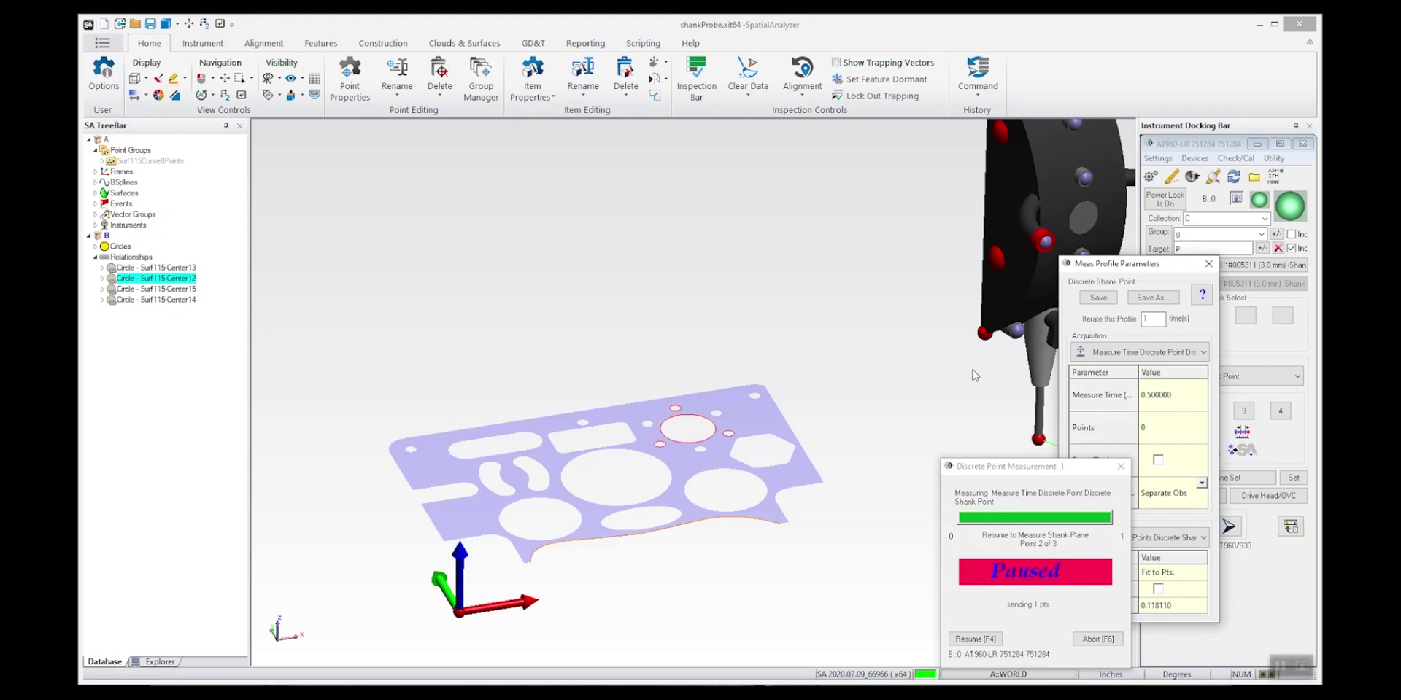
# - Measure the remaining points of the three-point shank plane and five shank points around Circle - Surf115-Center13
pyautogui.press('F4')
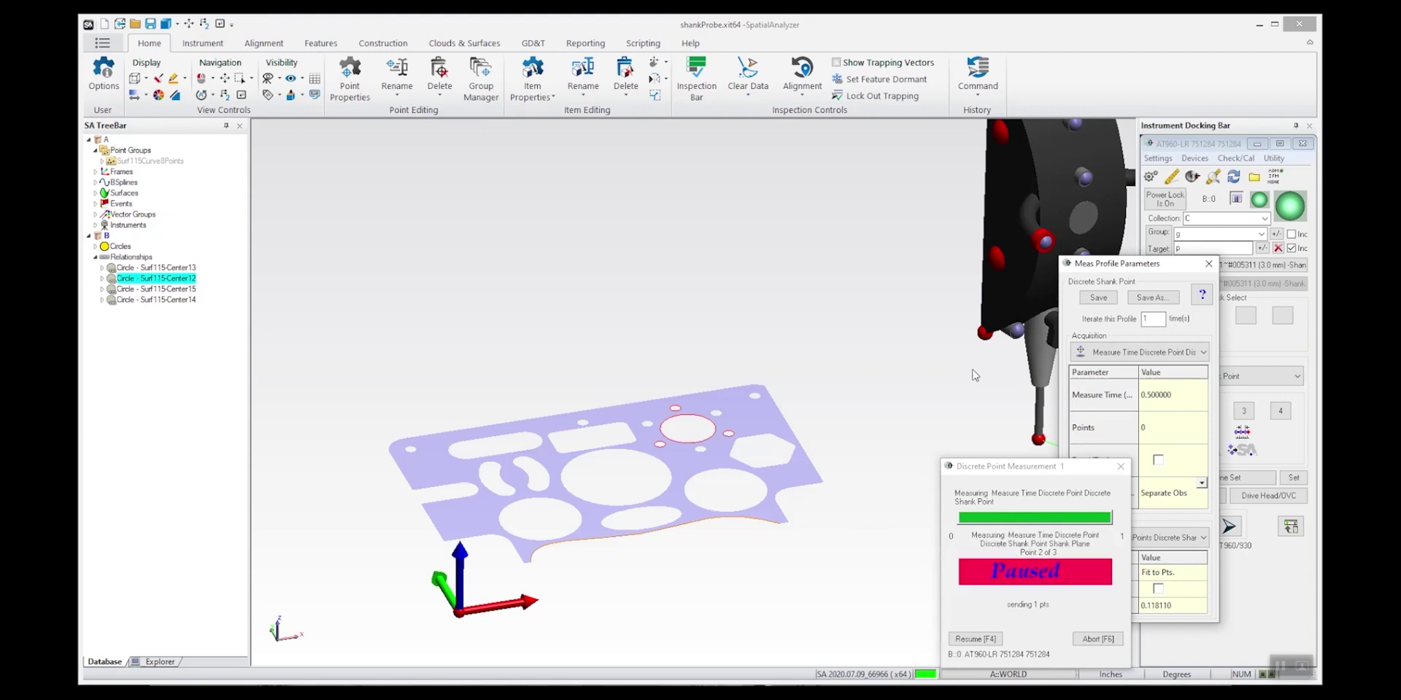
pyautogui.press('F4')
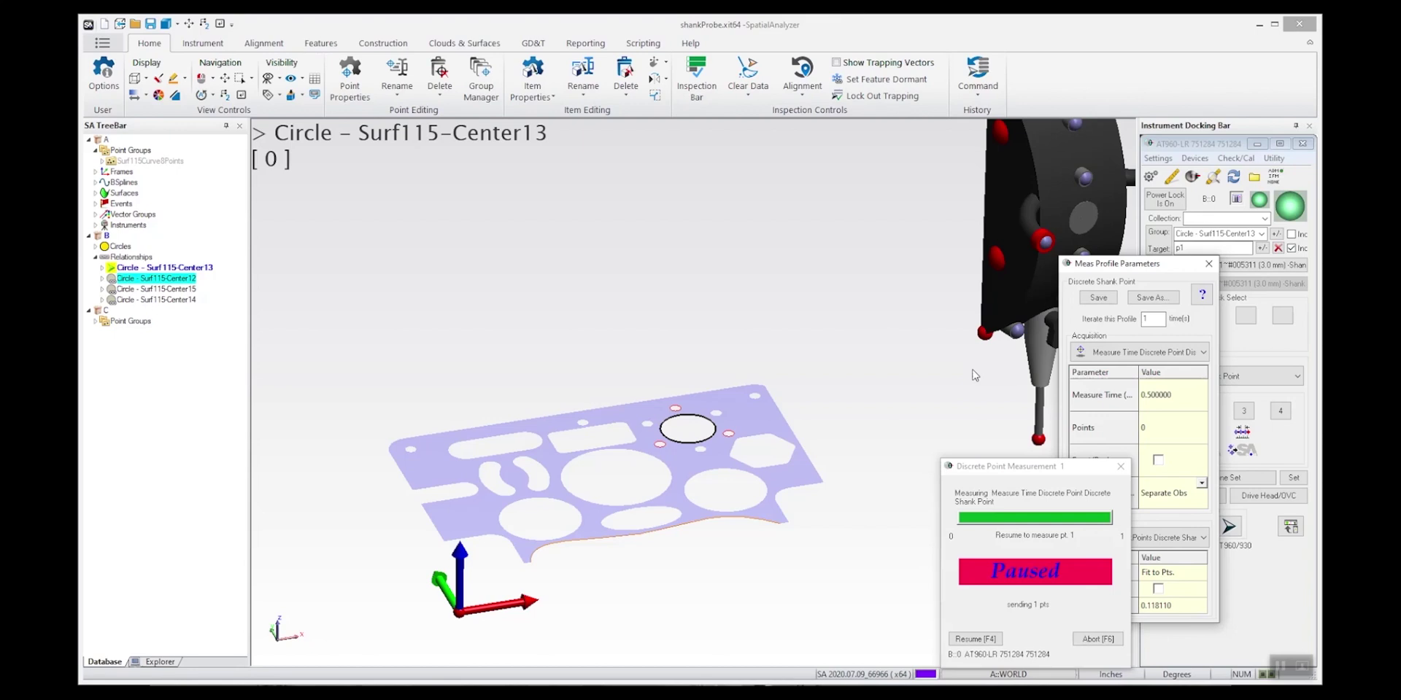
pyautogui.press('F4')
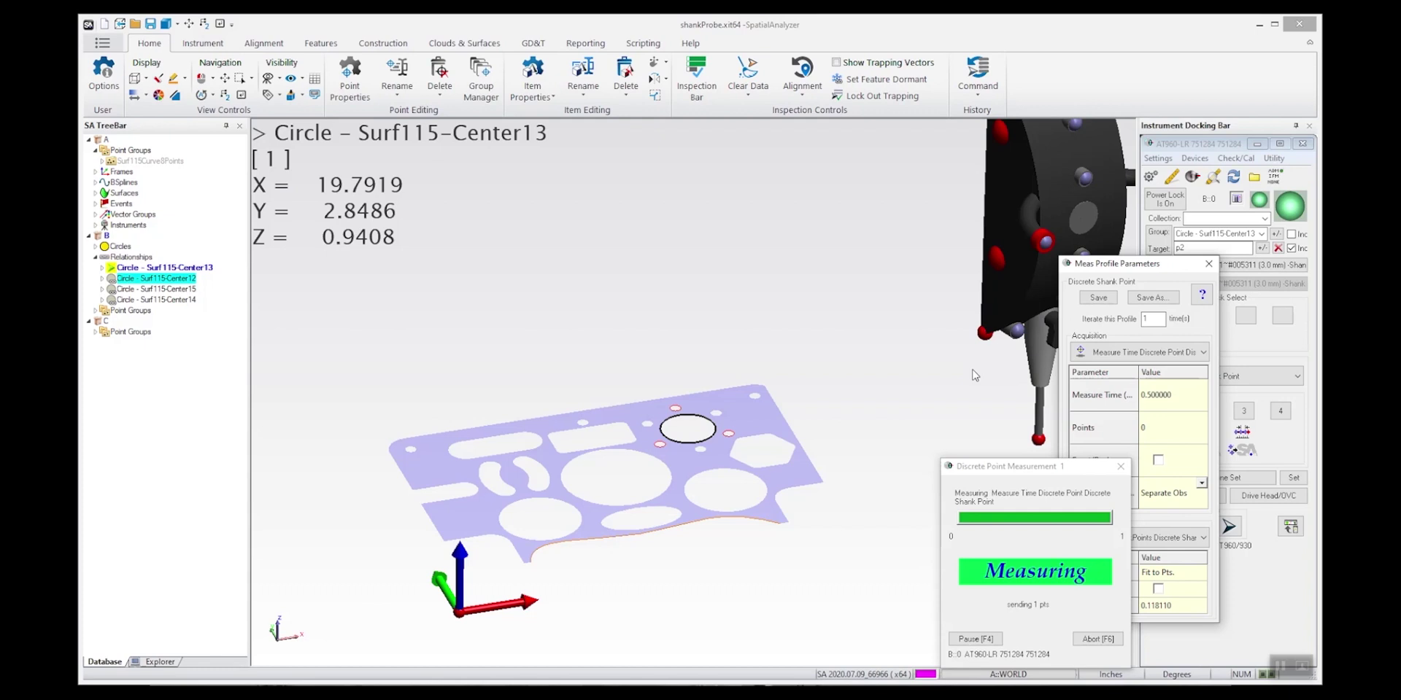
pyautogui.press('F4')
pyautogui.press('F4')
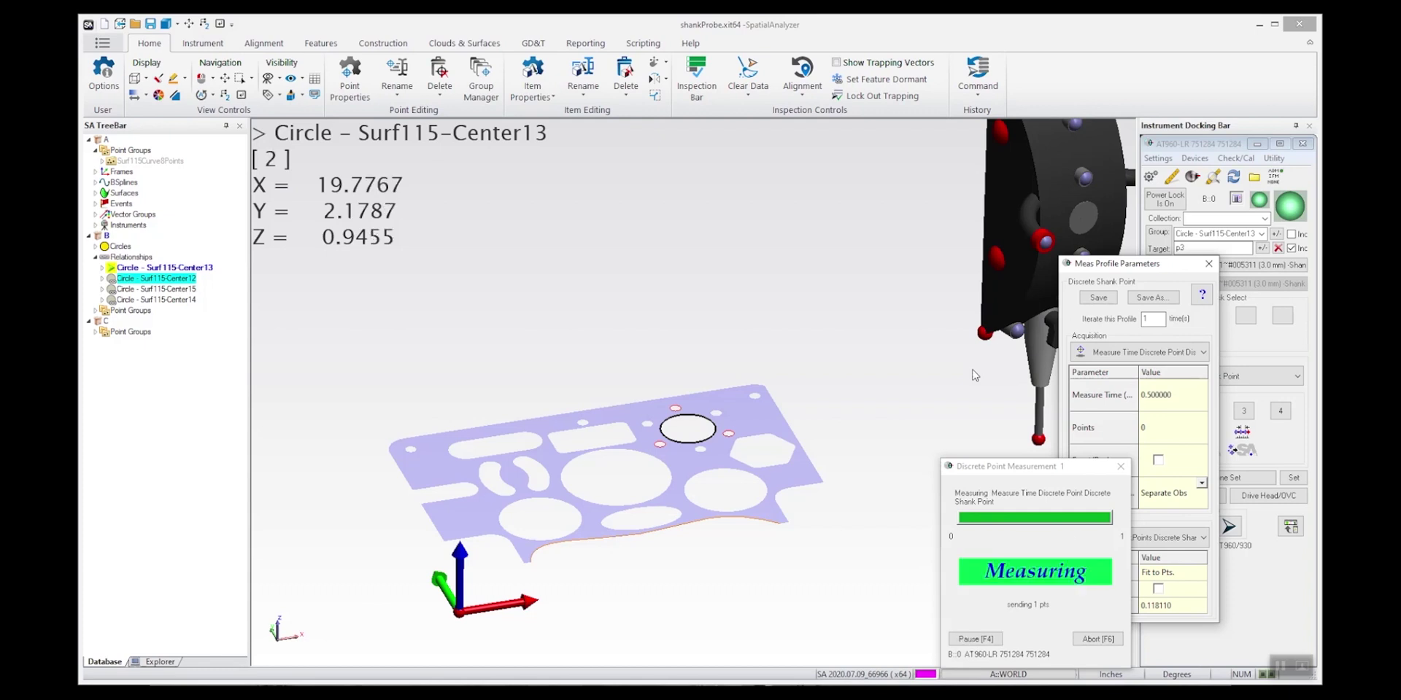
pyautogui.press('F4')
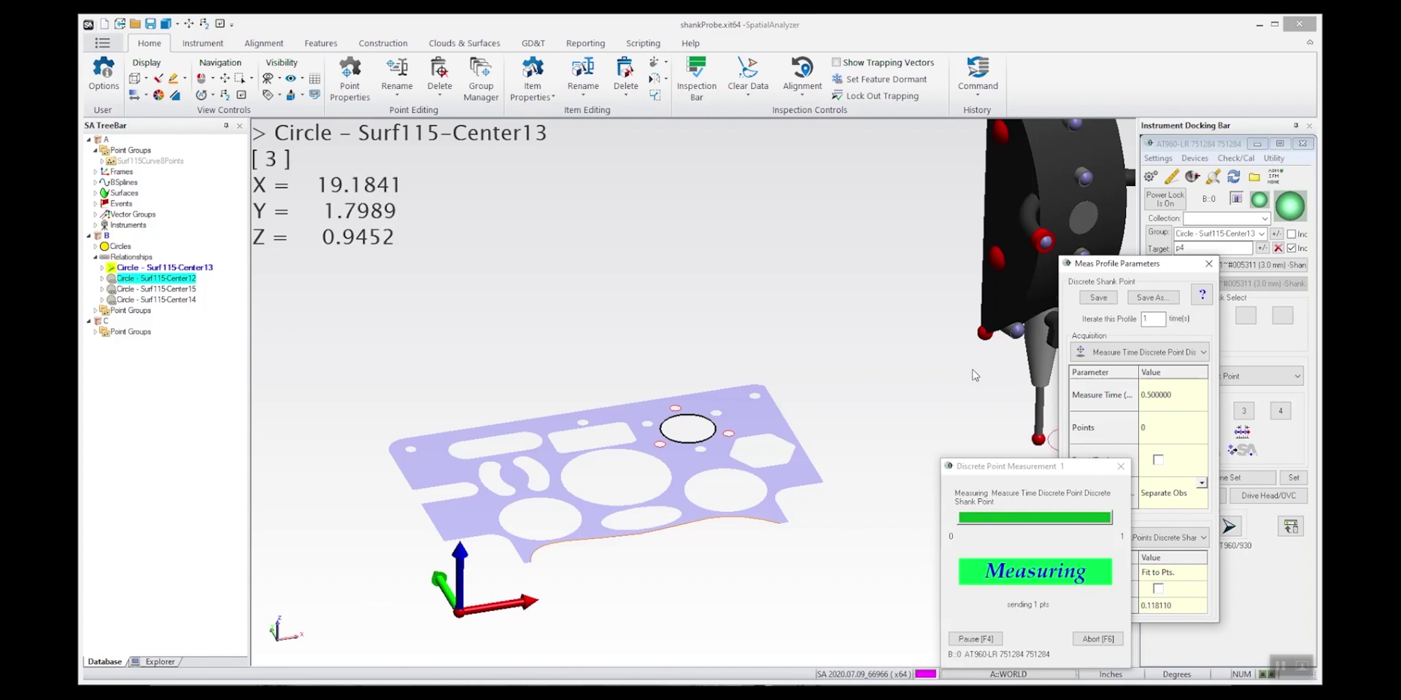
pyautogui.press('F4')
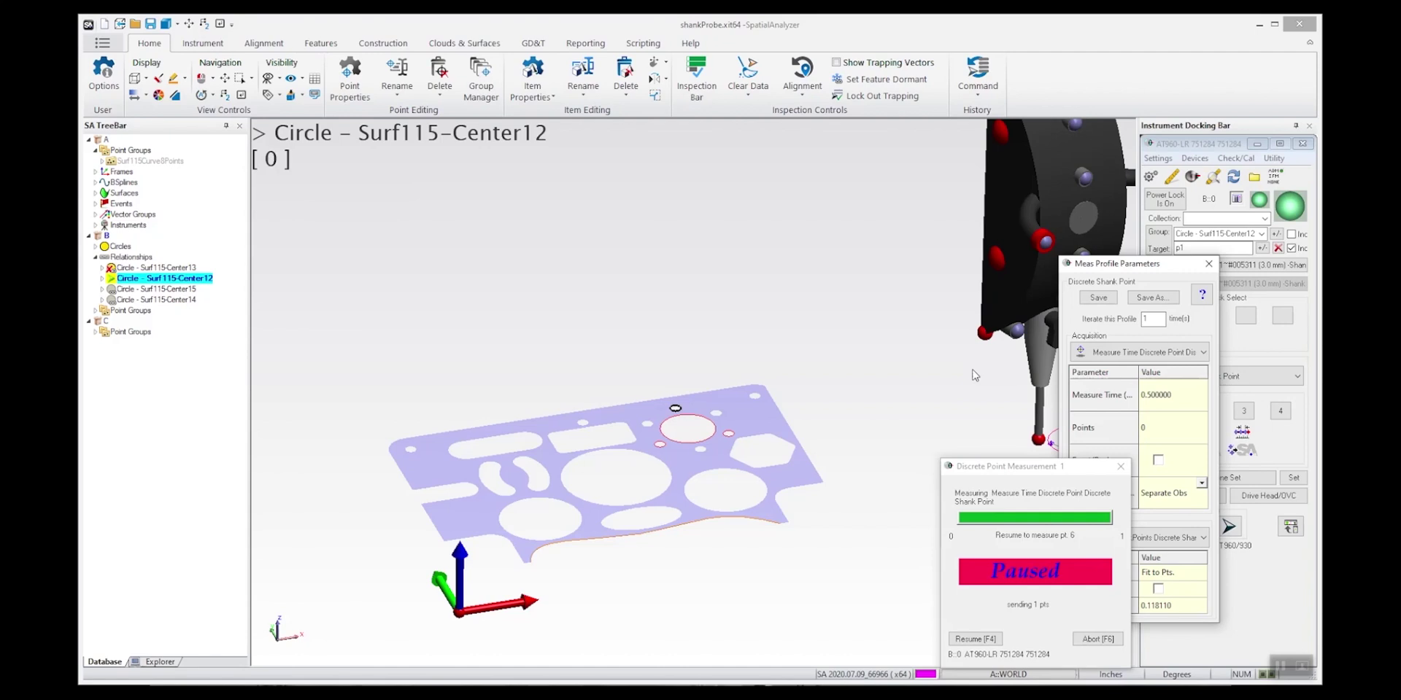
# - Measure four shank points around Circle - Surf115-Center12
pyautogui.press('F4')
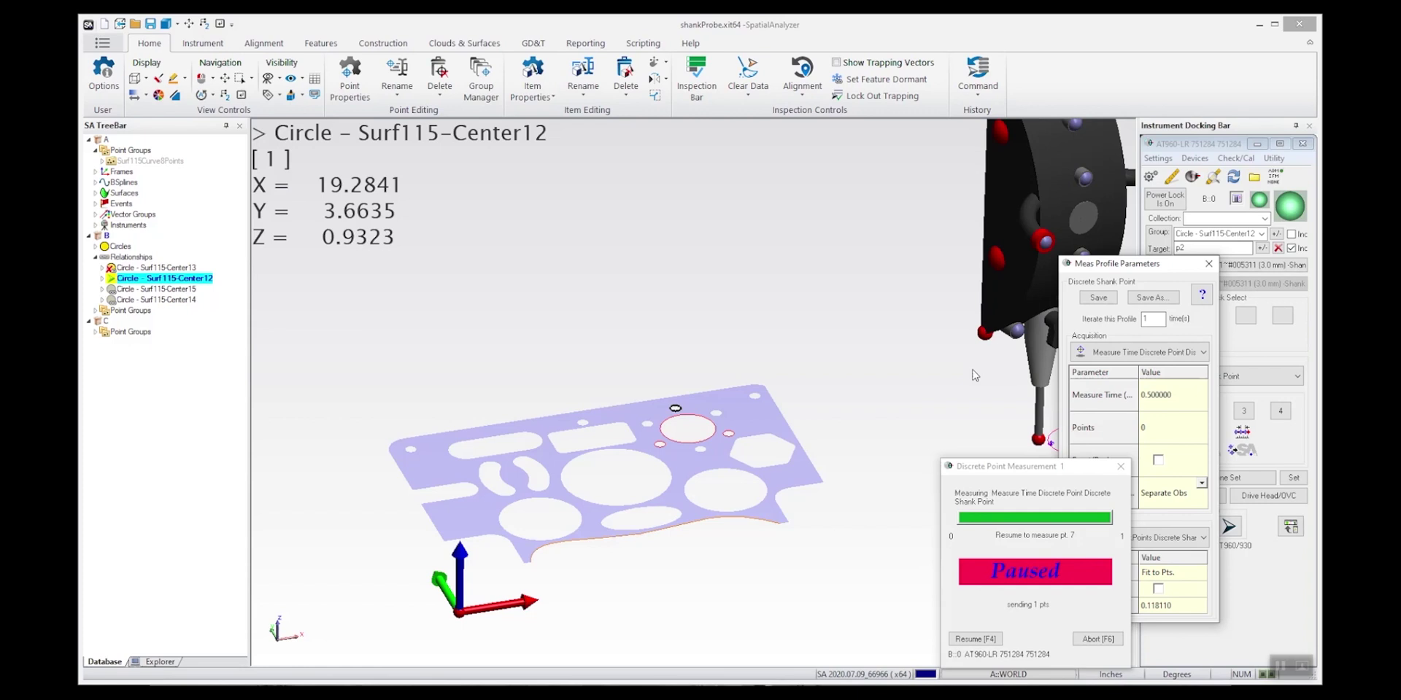
pyautogui.press('F4')
pyautogui.press('F4')
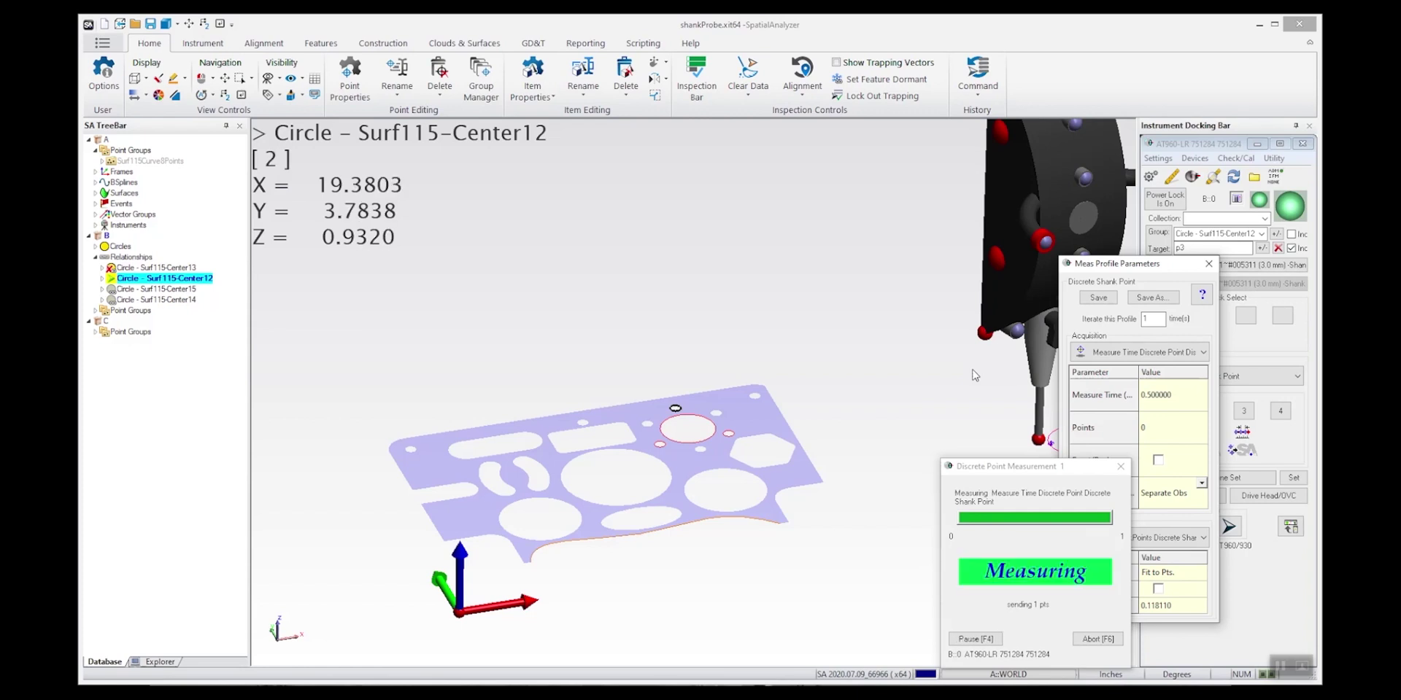
pyautogui.press('F4')
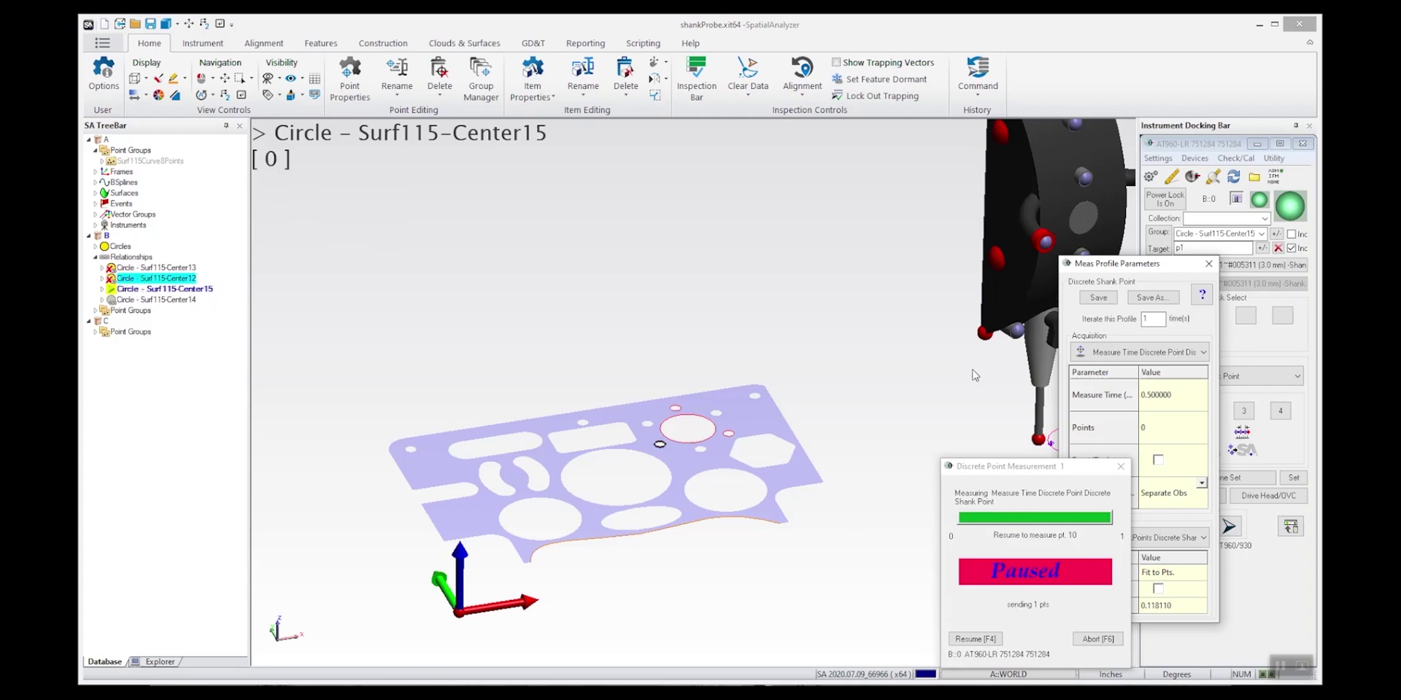
# - Measure three shank points around Circle - Surf115-Center15
pyautogui.press('F4')
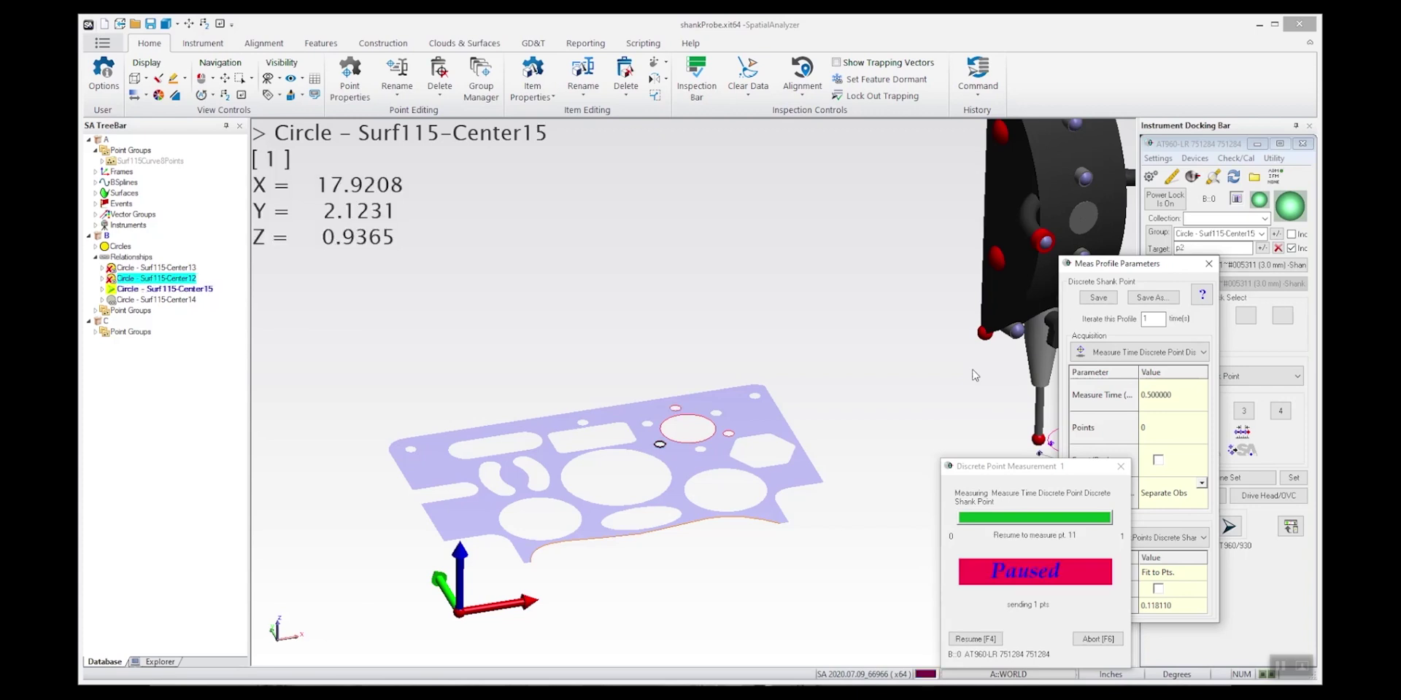
pyautogui.press('F4')
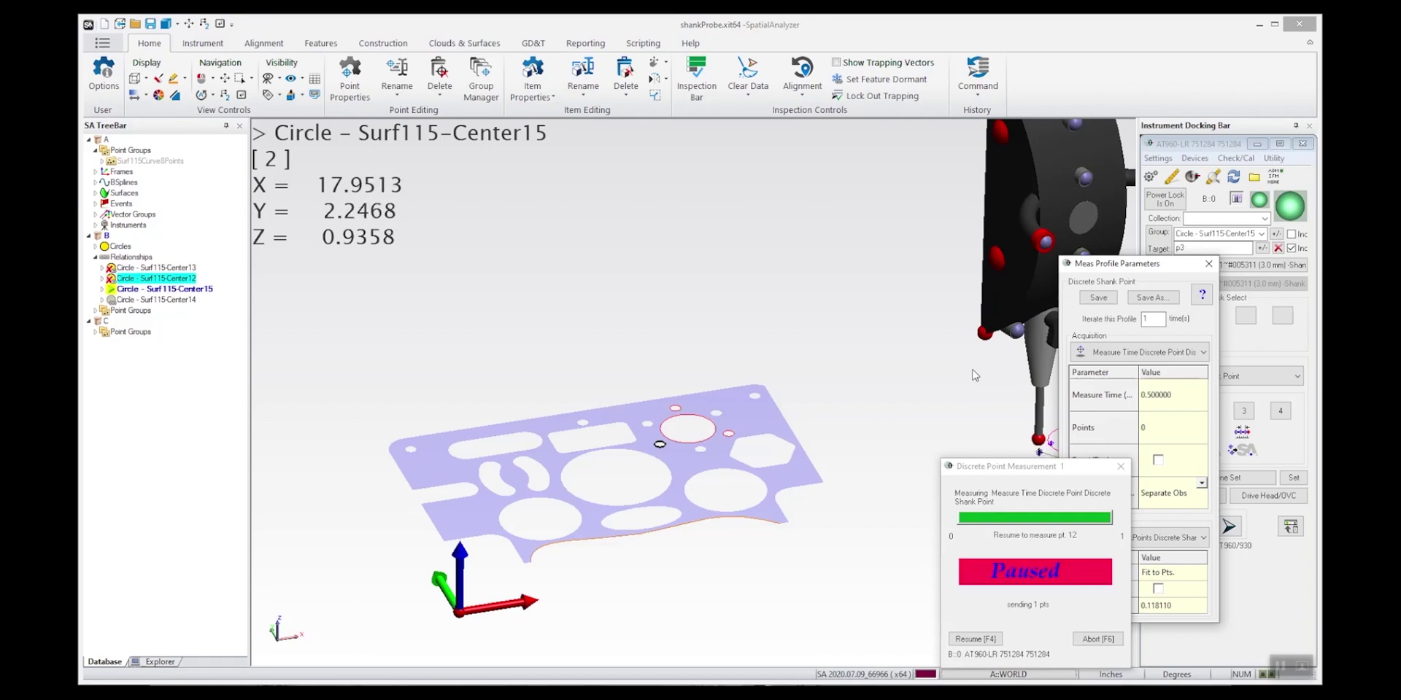
pyautogui.press('F4')
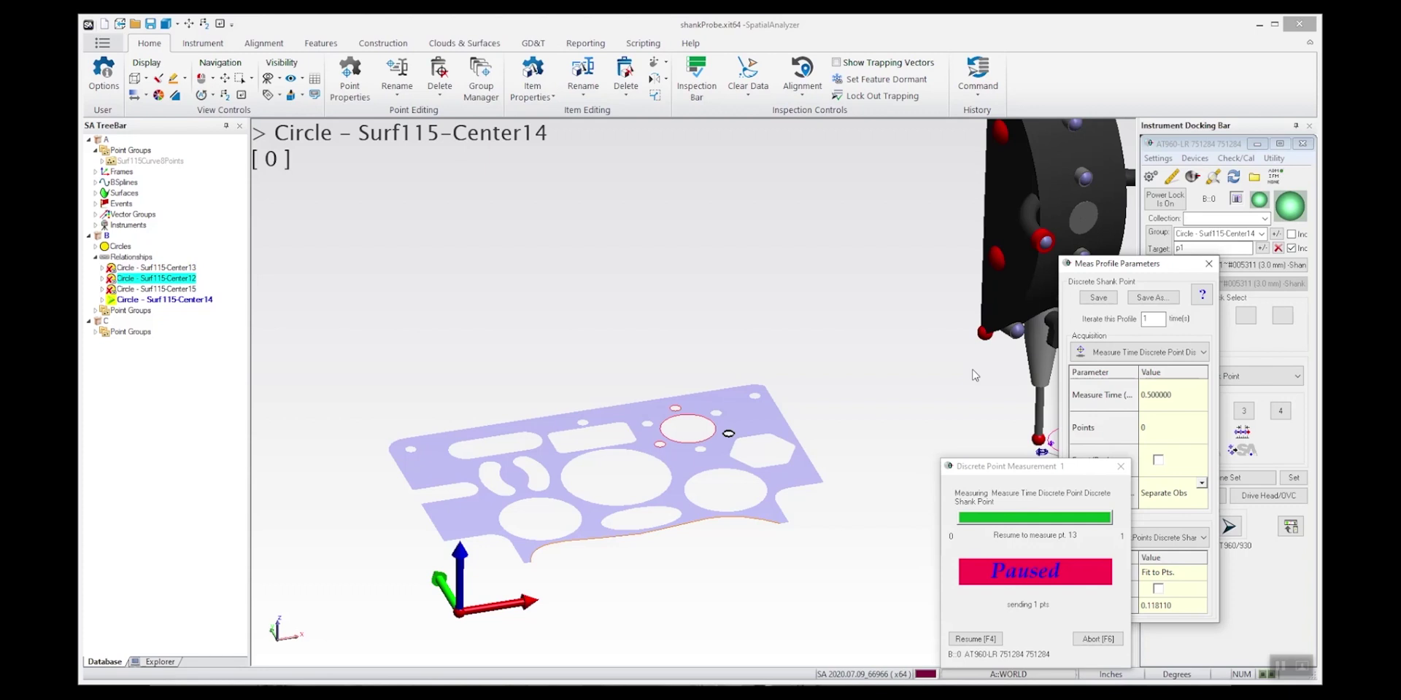
# - Measure three shank points around Circle - Surf115-Center14 and finish the shank point measurement
pyautogui.press('F4')
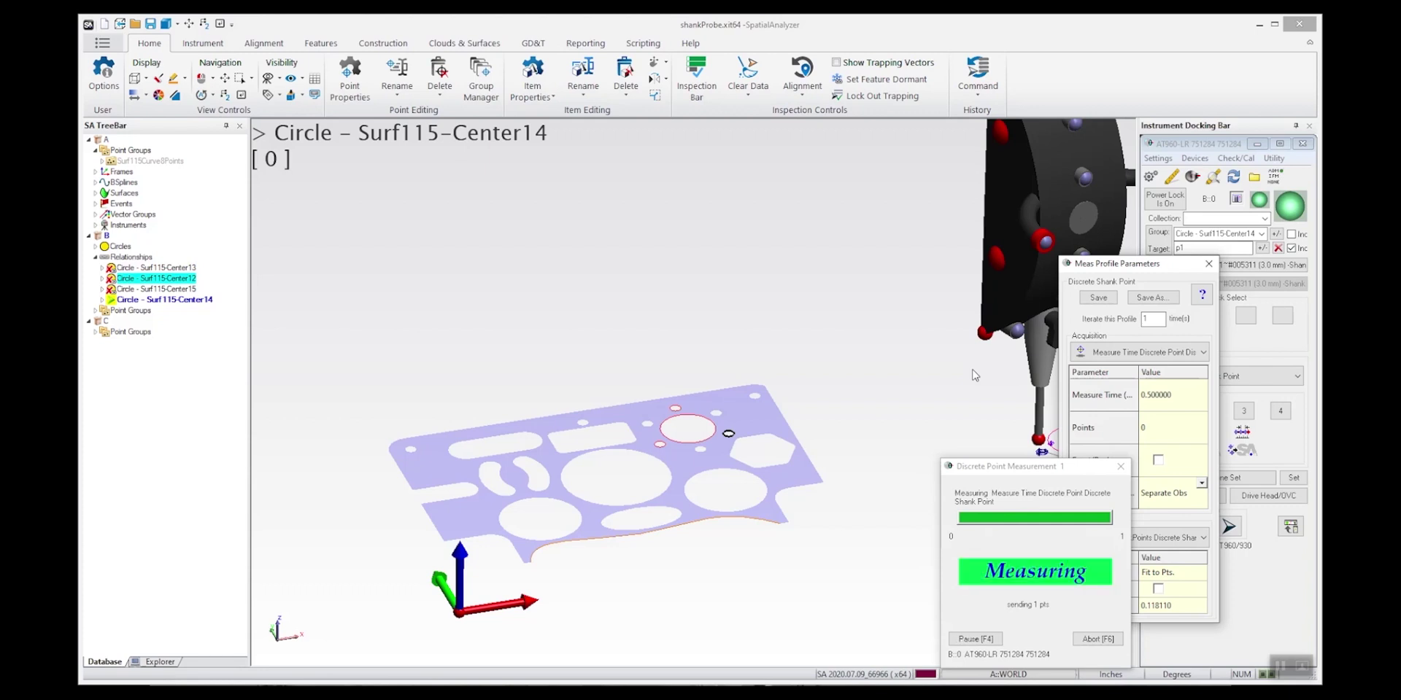
pyautogui.press('F4')
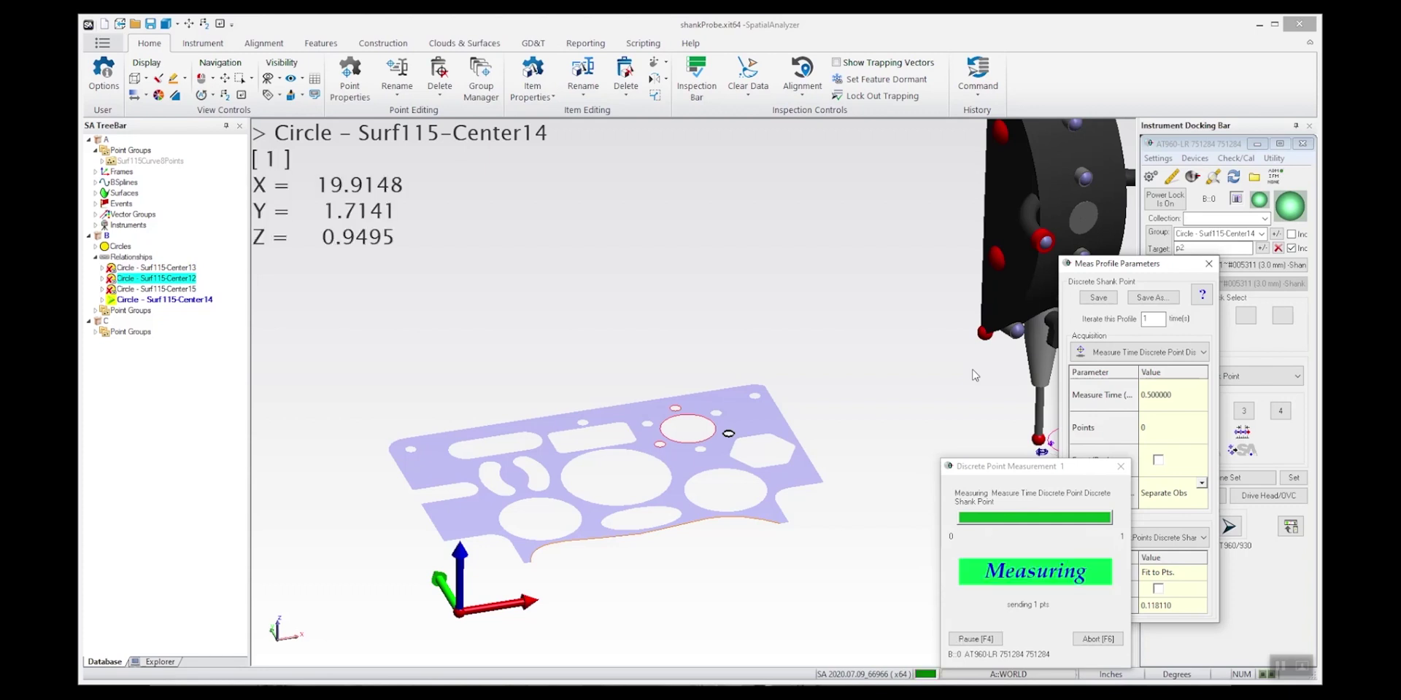
pyautogui.press('F4')
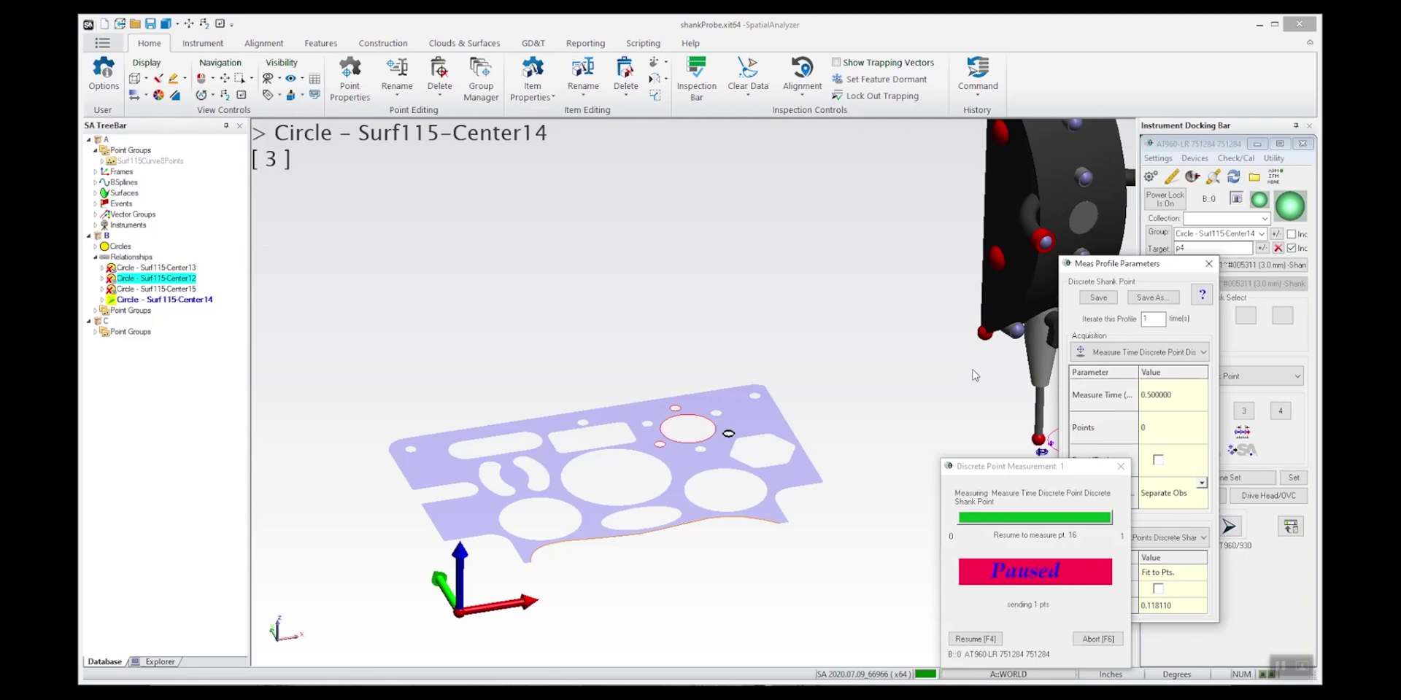
pyautogui.press('F4')
pyautogui.press('F4')
pyautogui.press('F4')
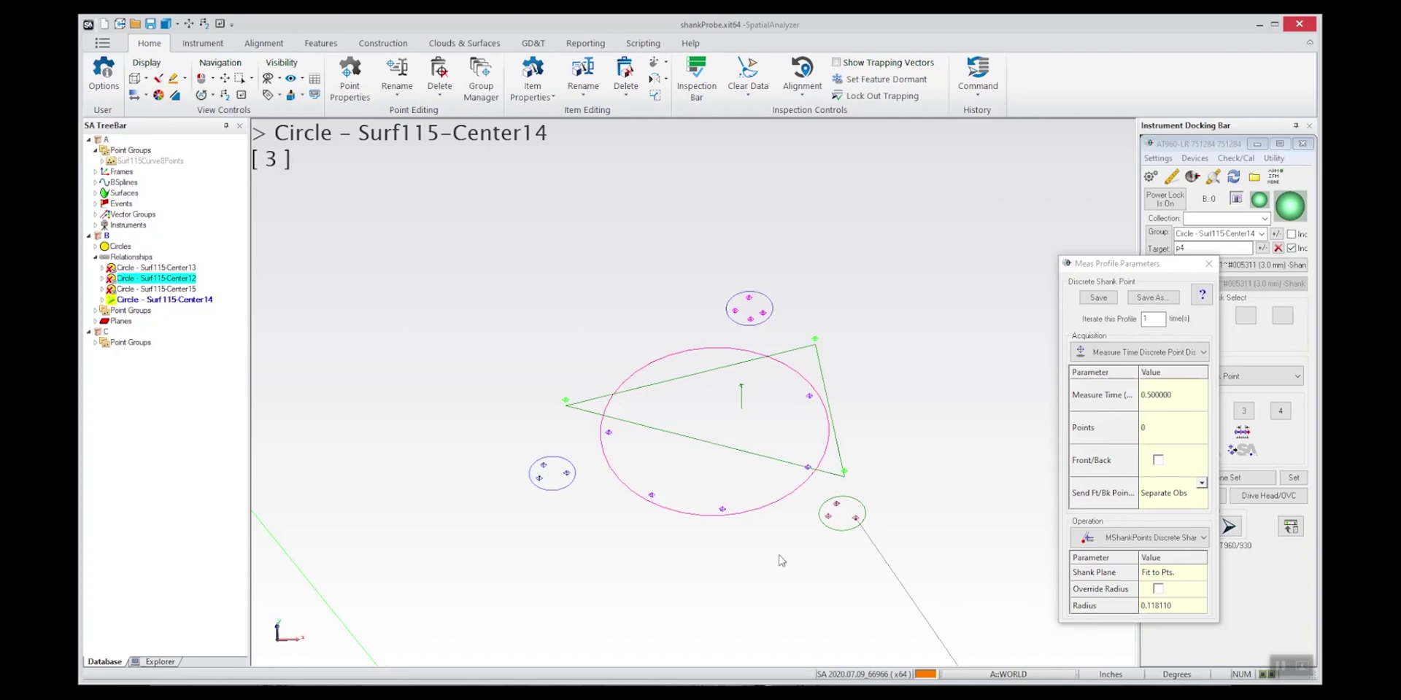
# - Examine the planar and radial targeting offsets of shank plane point p2 and of points p3 and p1 on Circle - Surf115-Center13
pyautogui.moveTo(781, 557); pyautogui.dragTo(791, 472, button='middle')
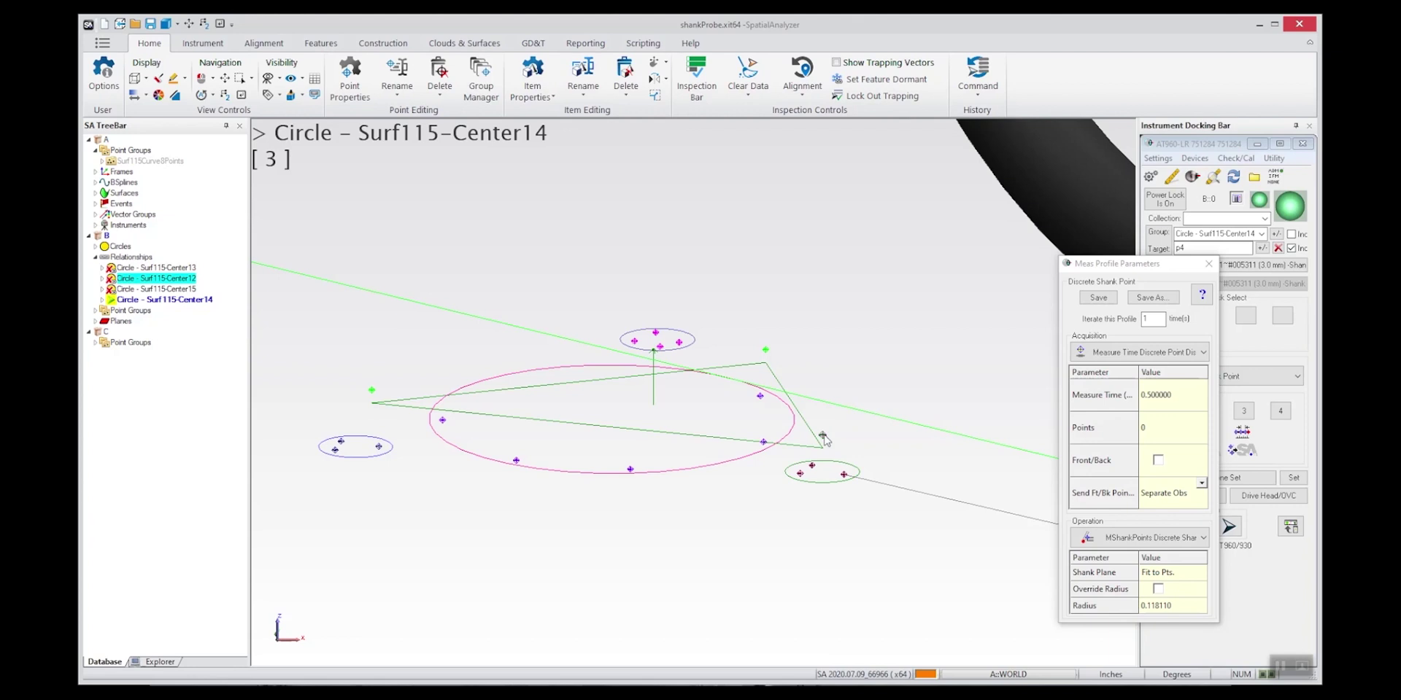
pyautogui.doubleClick(822, 436)
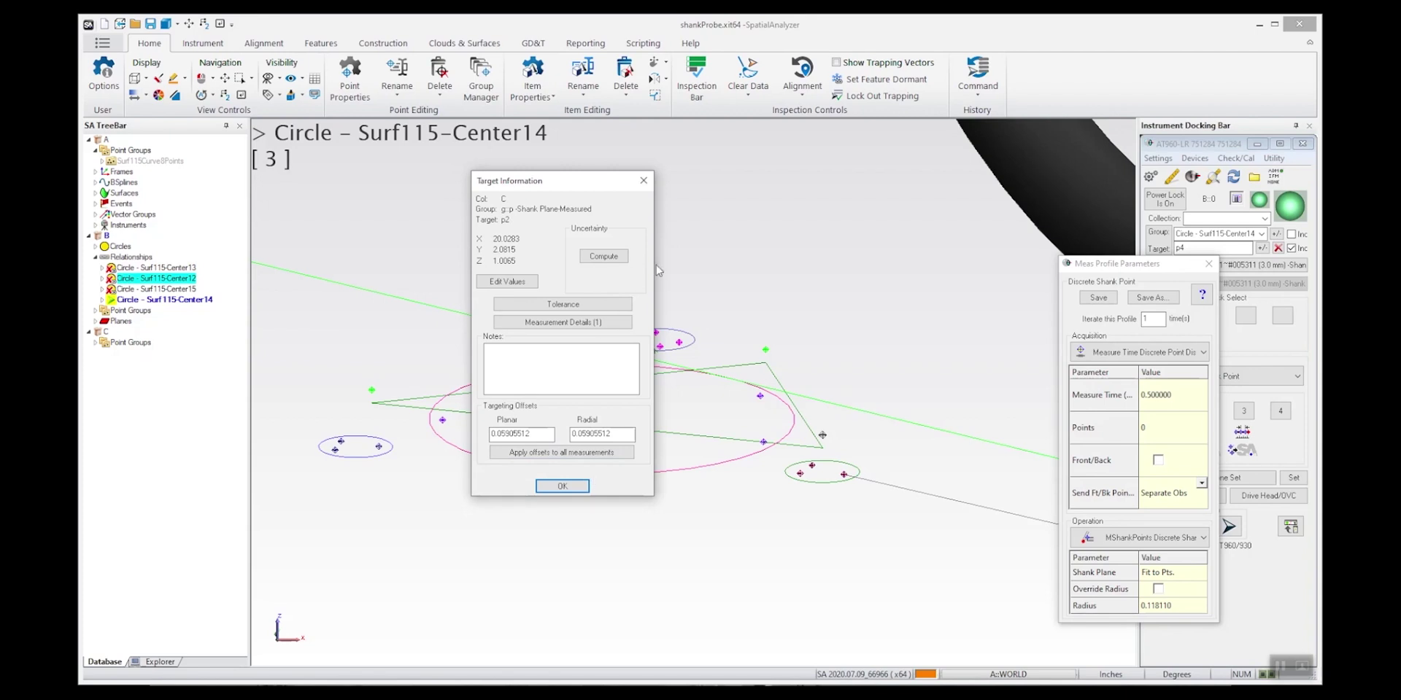
pyautogui.click(644, 182)
pyautogui.moveTo(766, 474); pyautogui.dragTo(755, 503, button='right')
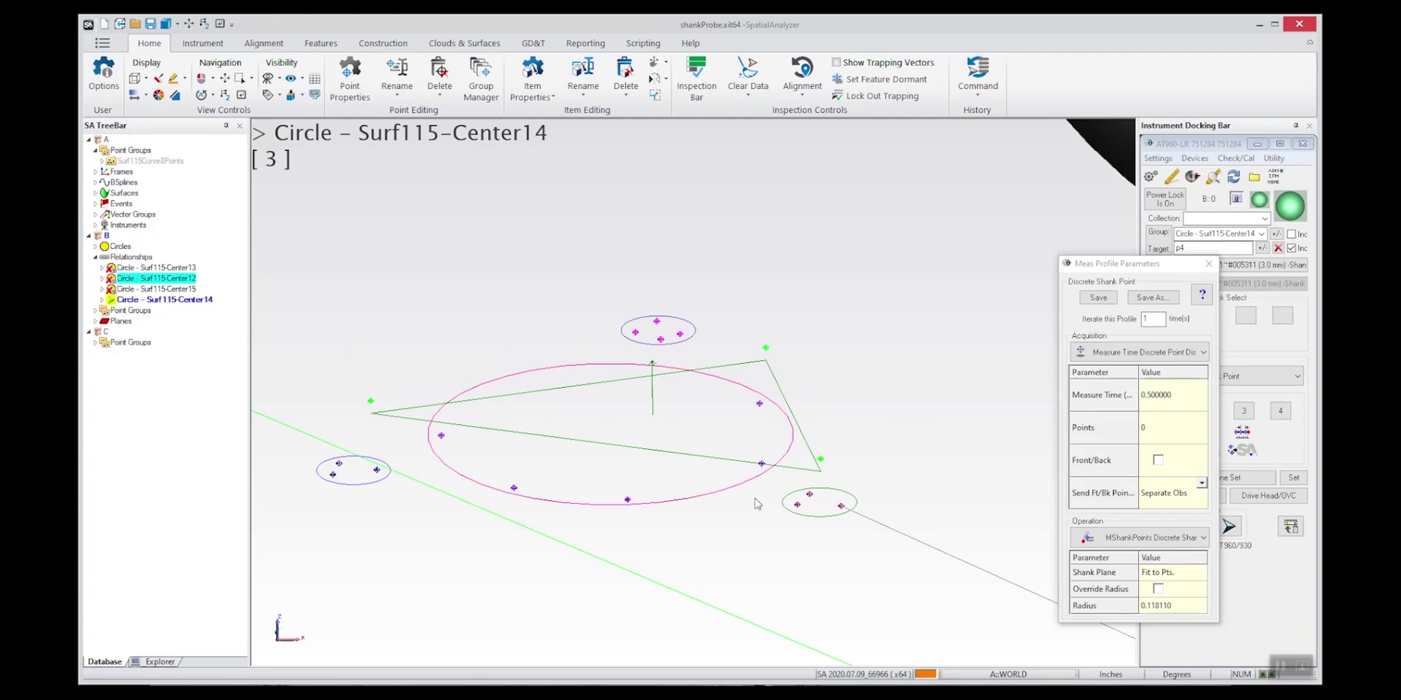
pyautogui.doubleClick(629, 500)
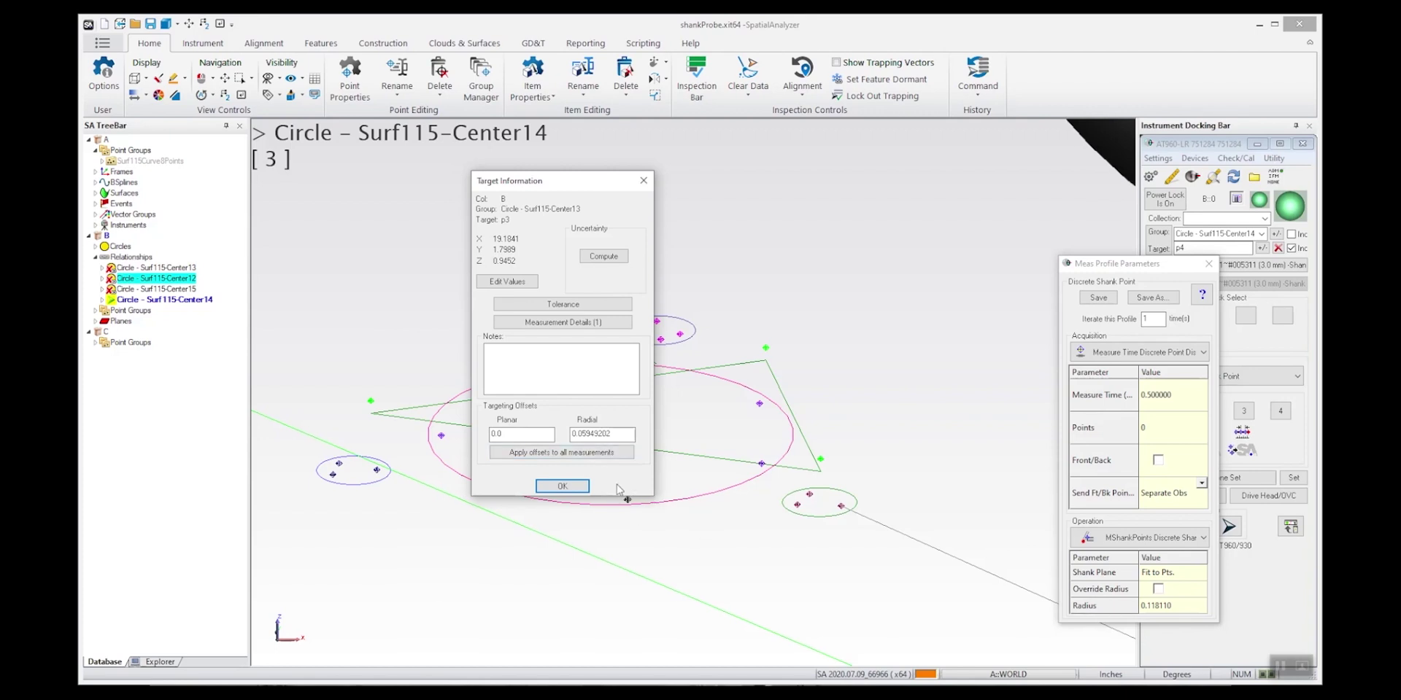
pyautogui.click(643, 180)
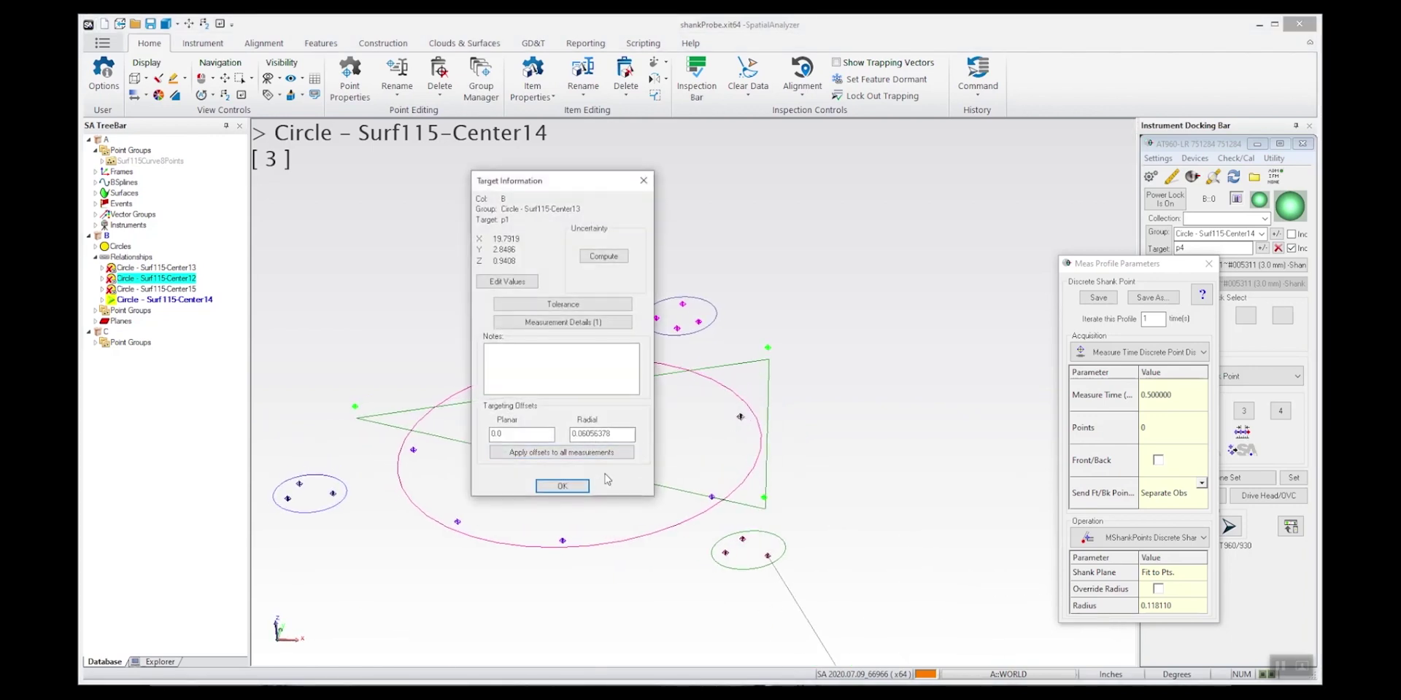
pyautogui.moveTo(619, 182); pyautogui.dragTo(640, 180)
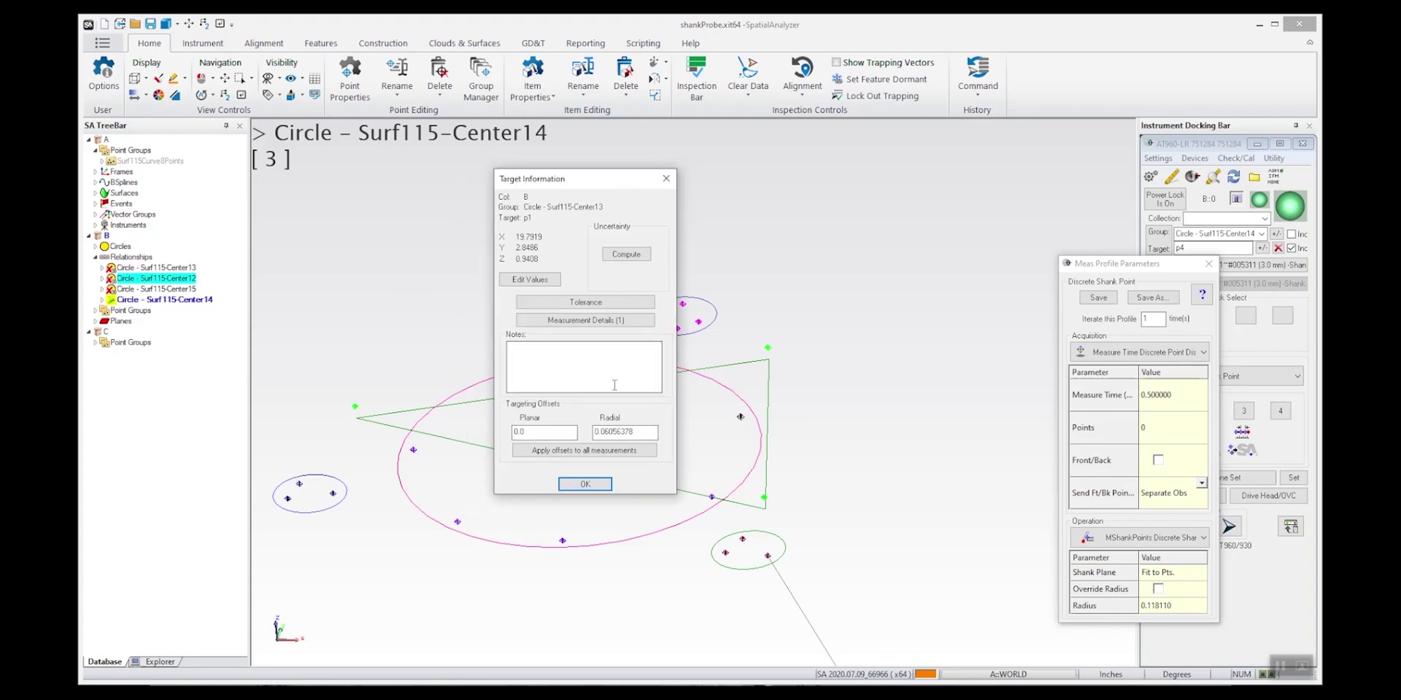
pyautogui.click(605, 487)
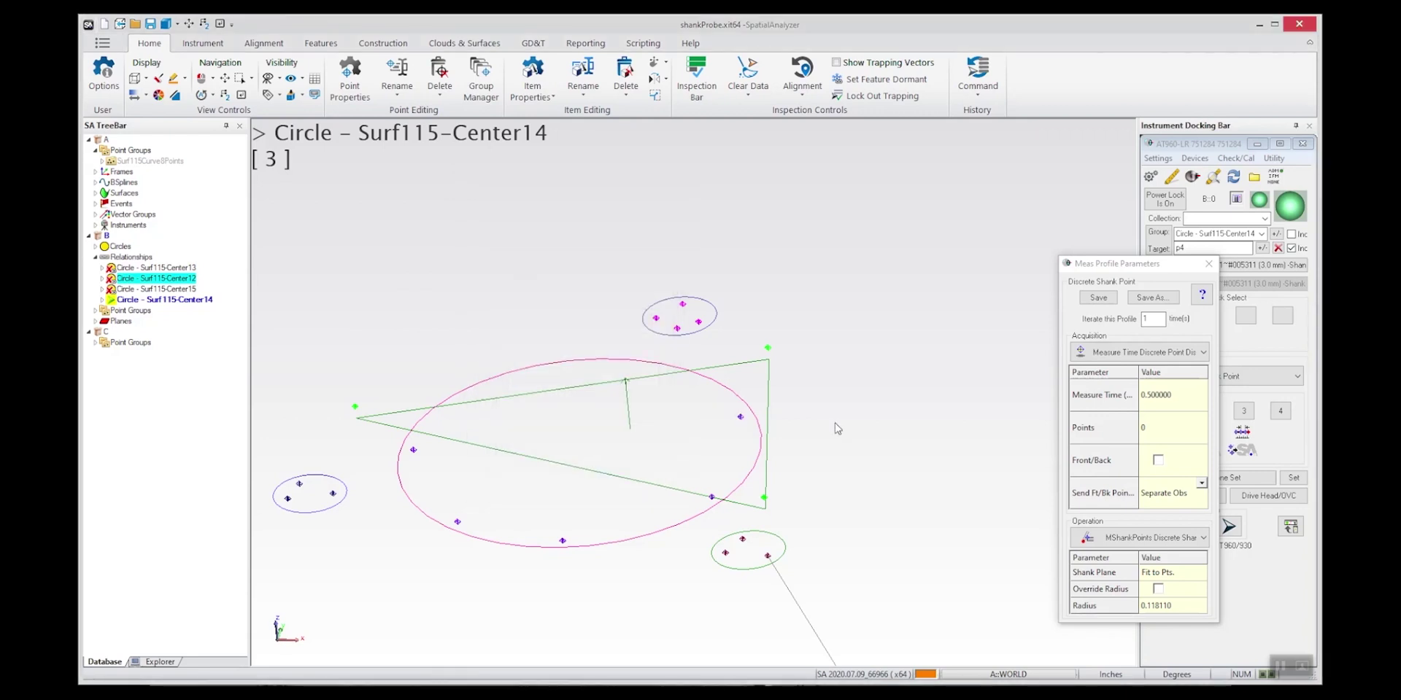
# - Start an RPS Nominal Geometry Relationship alignment using all circle relationships in collection B
pyautogui.scroll(-6, 839, 423)
pyautogui.scroll(-5, 848, 425)
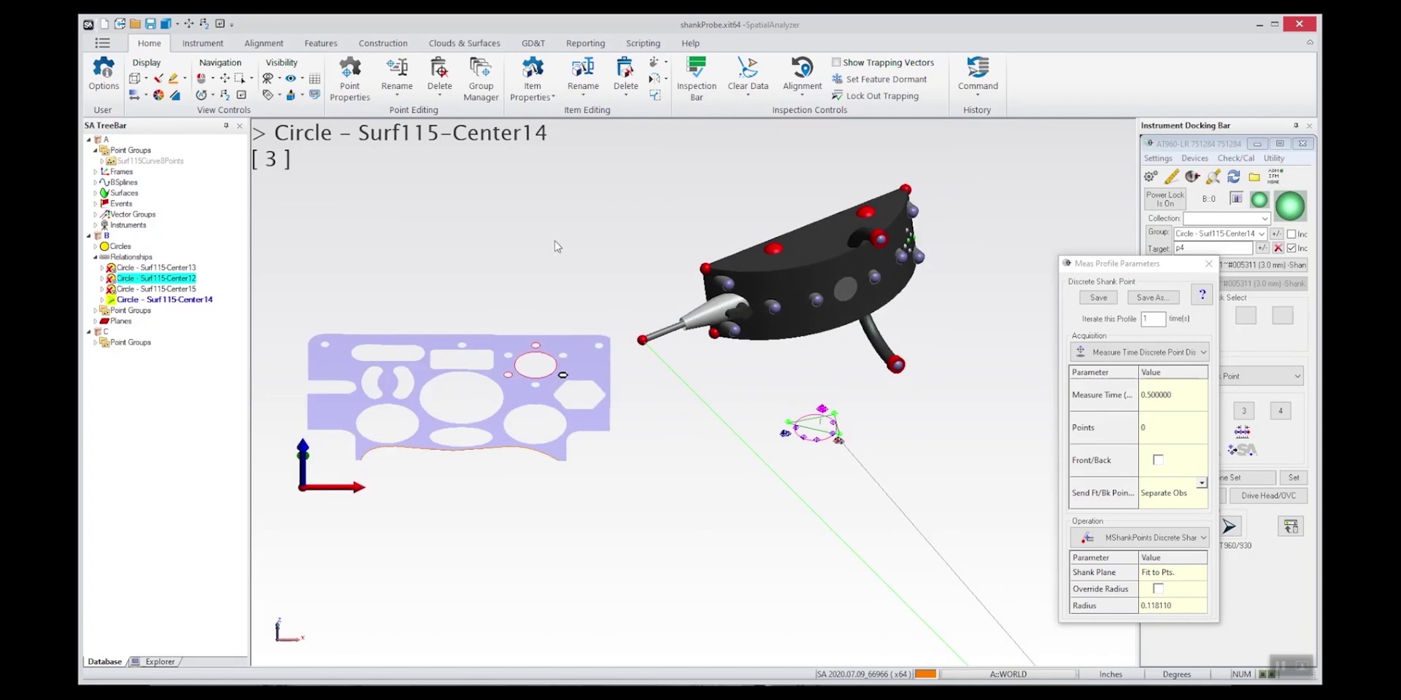
pyautogui.click(260, 46)
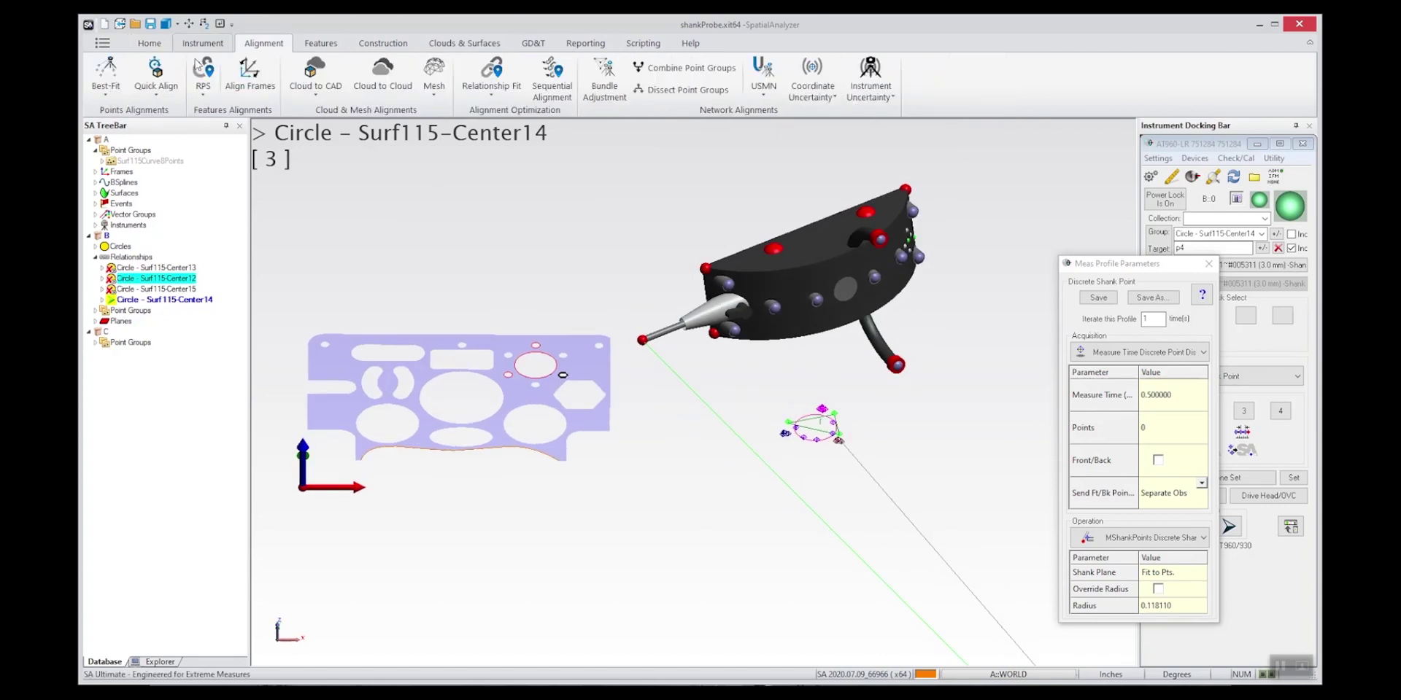
pyautogui.click(205, 99)
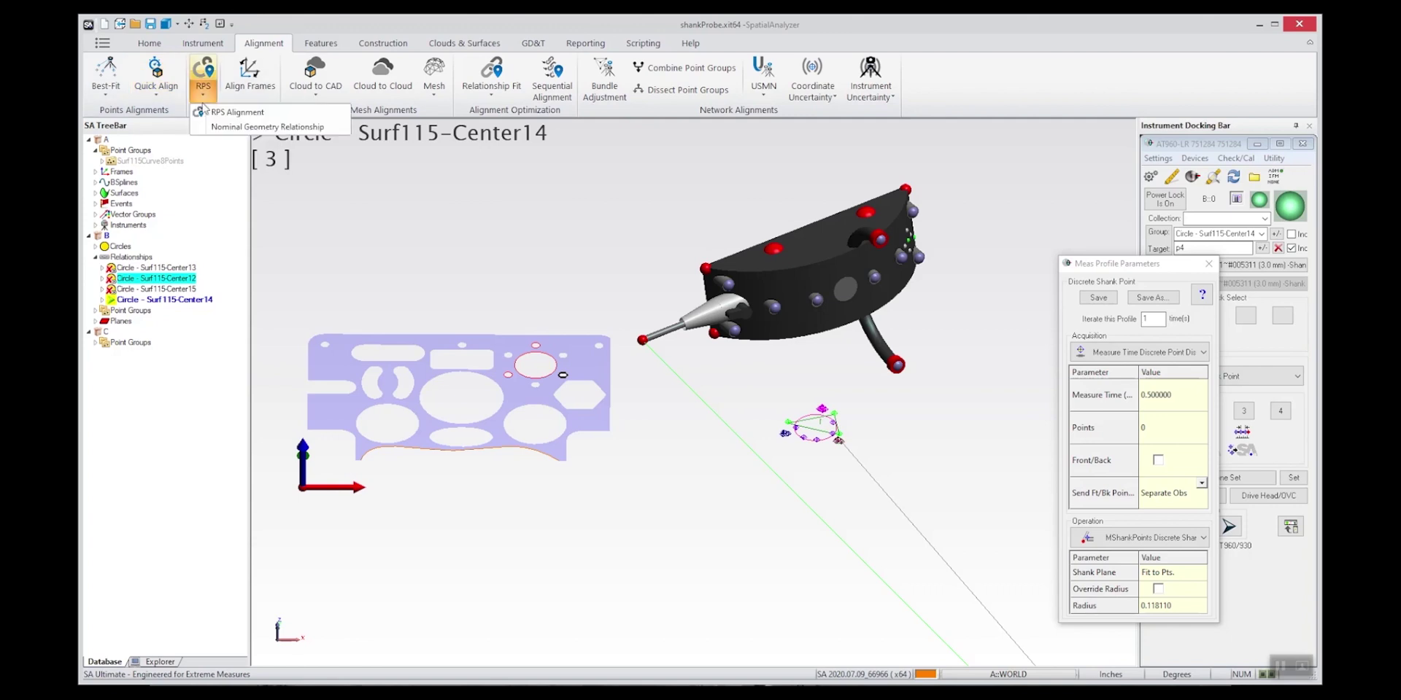
pyautogui.click(253, 132)
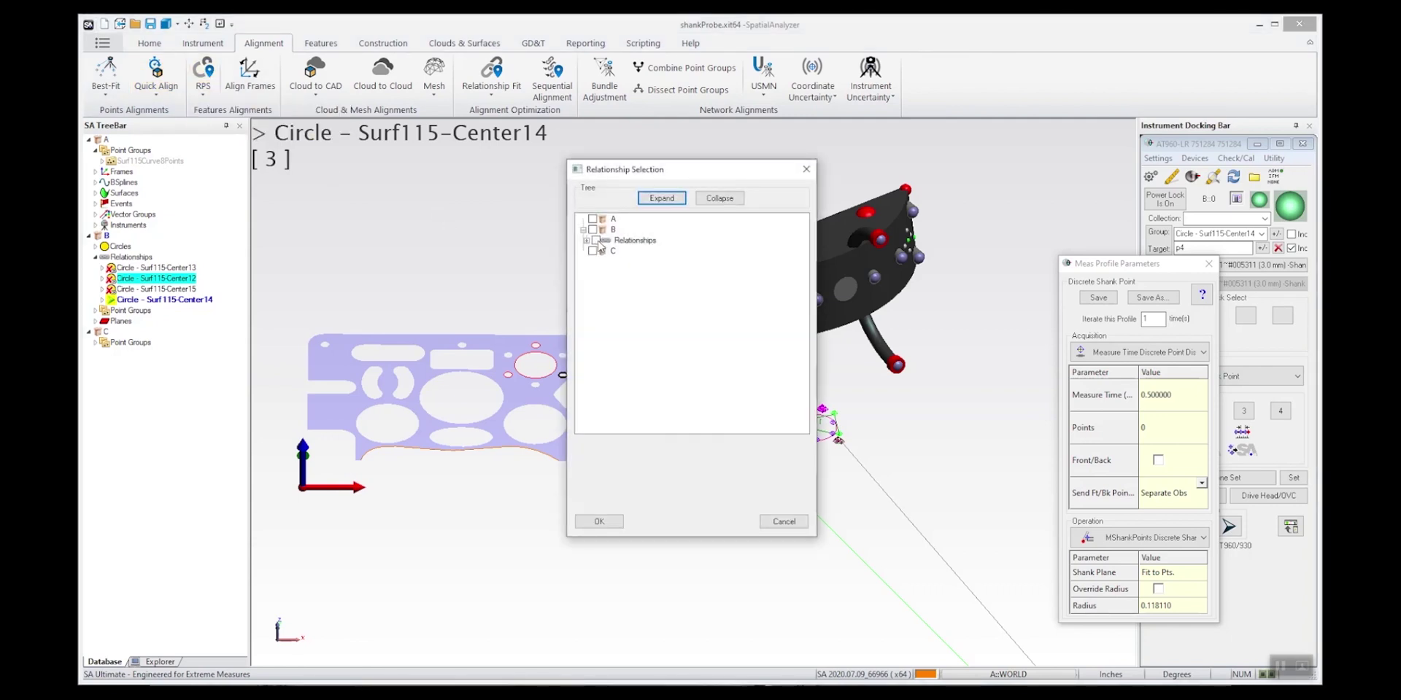
pyautogui.click(596, 241)
pyautogui.click(598, 522)
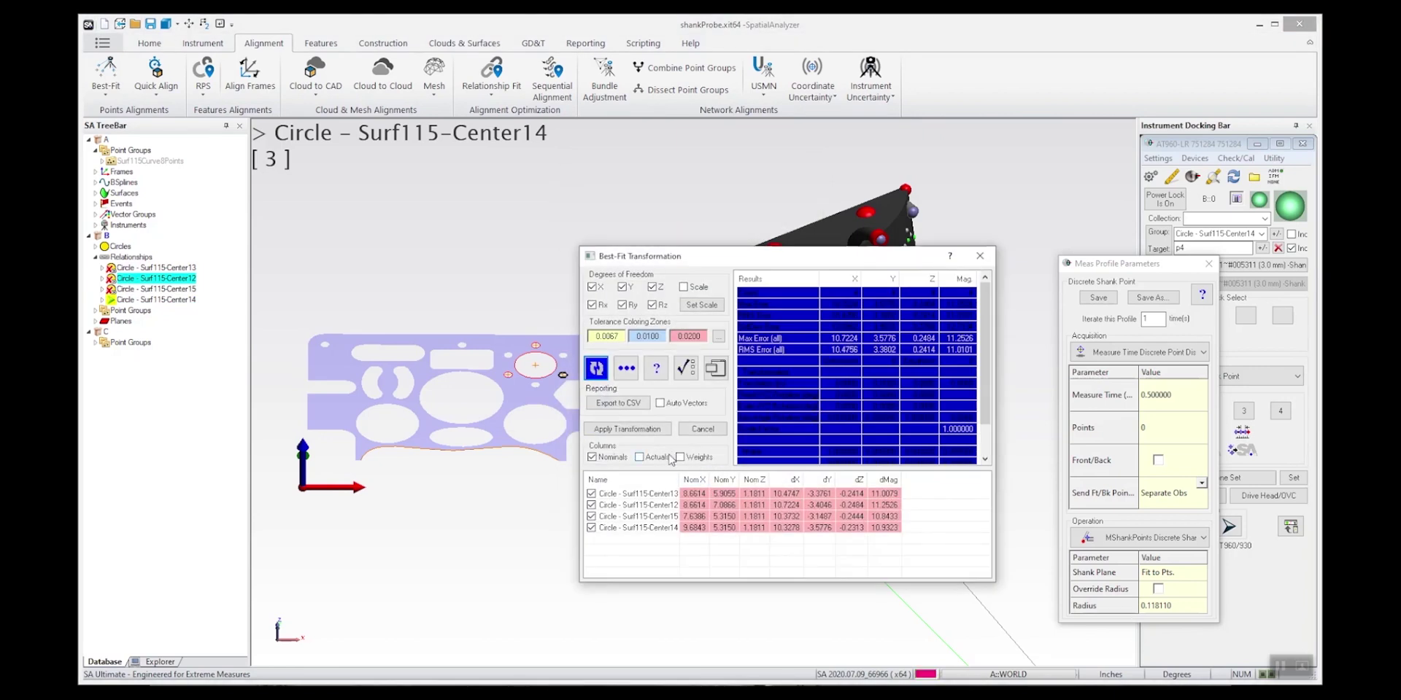
# - Solve the best-fit transformation with all translations and rotations free, and apply it by moving the instrument
pyautogui.click(596, 368)
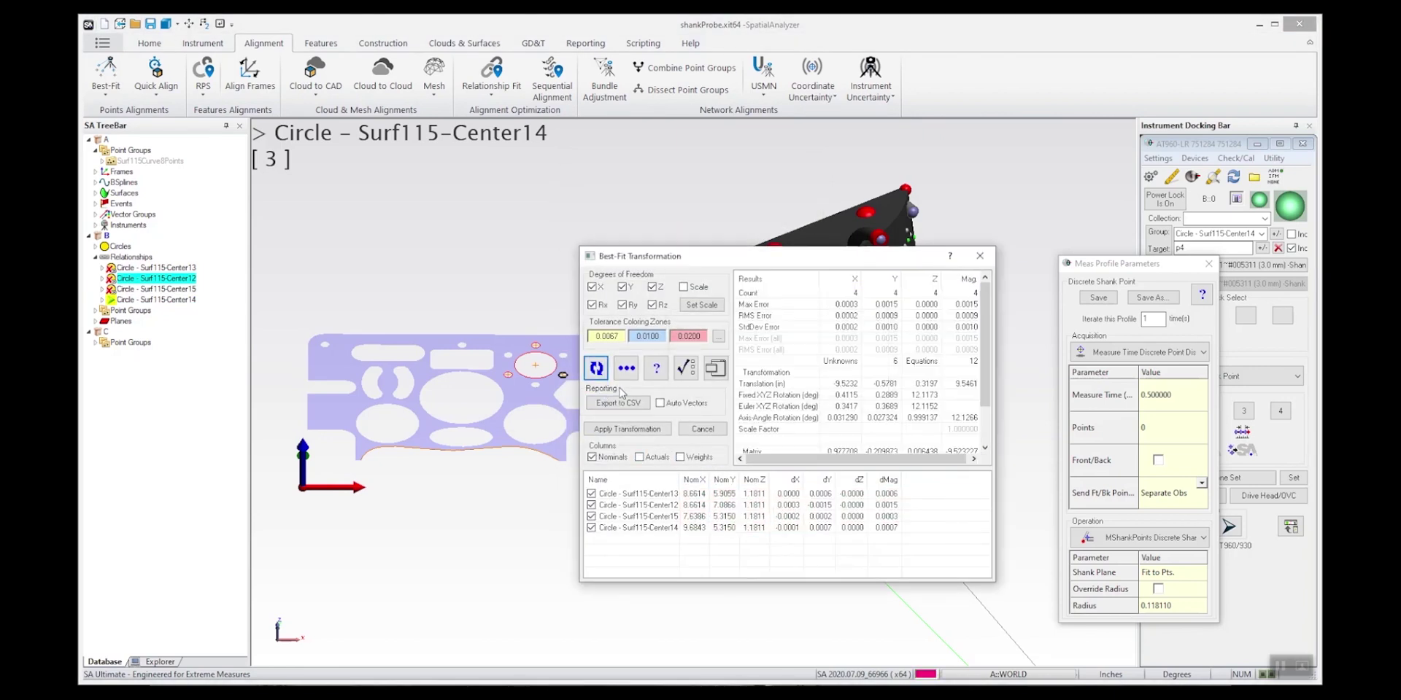
pyautogui.click(638, 435)
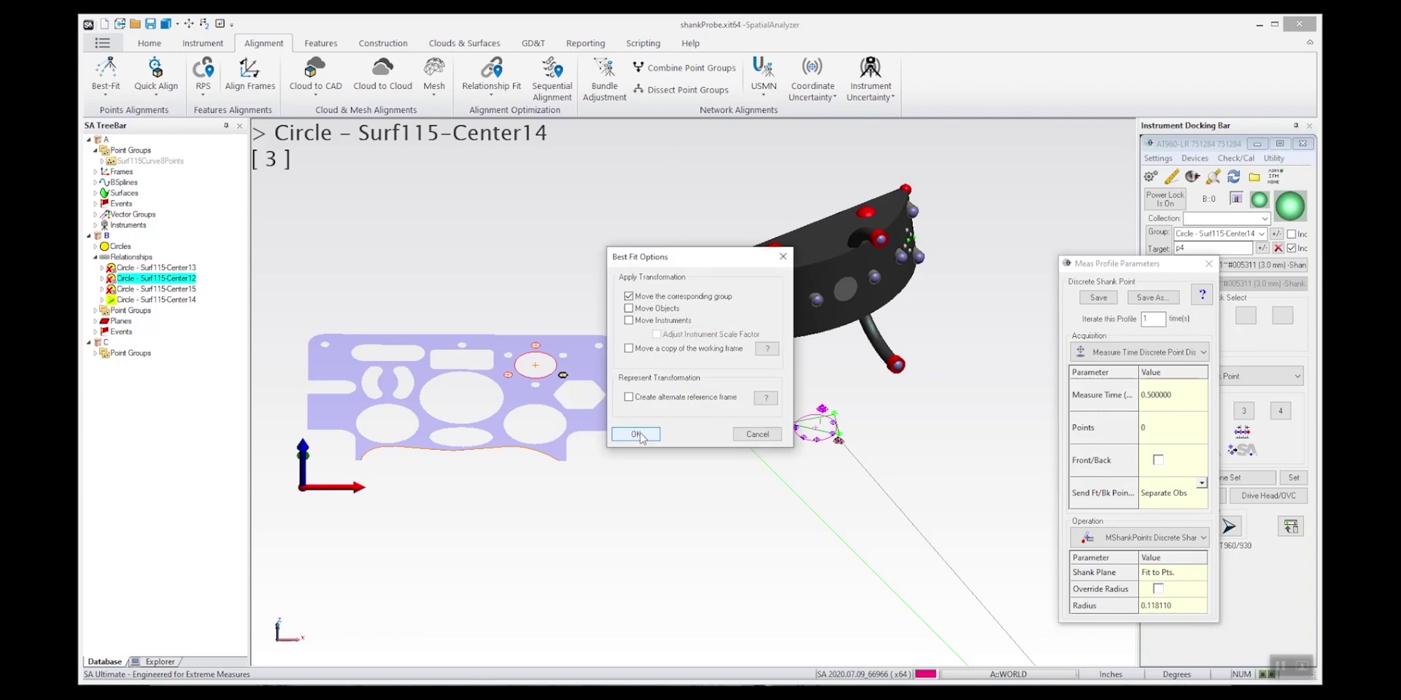
pyautogui.click(632, 322)
pyautogui.click(635, 434)
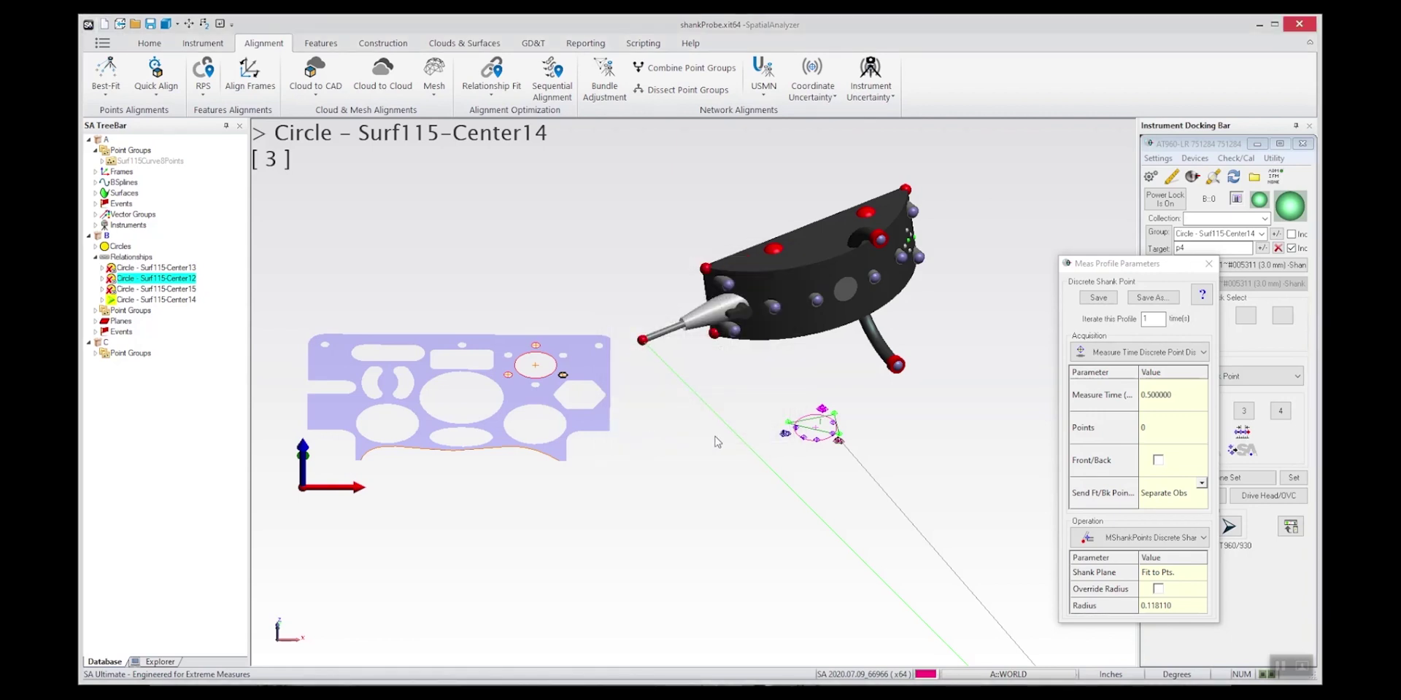
pyautogui.click(752, 294)
pyautogui.press('Return')
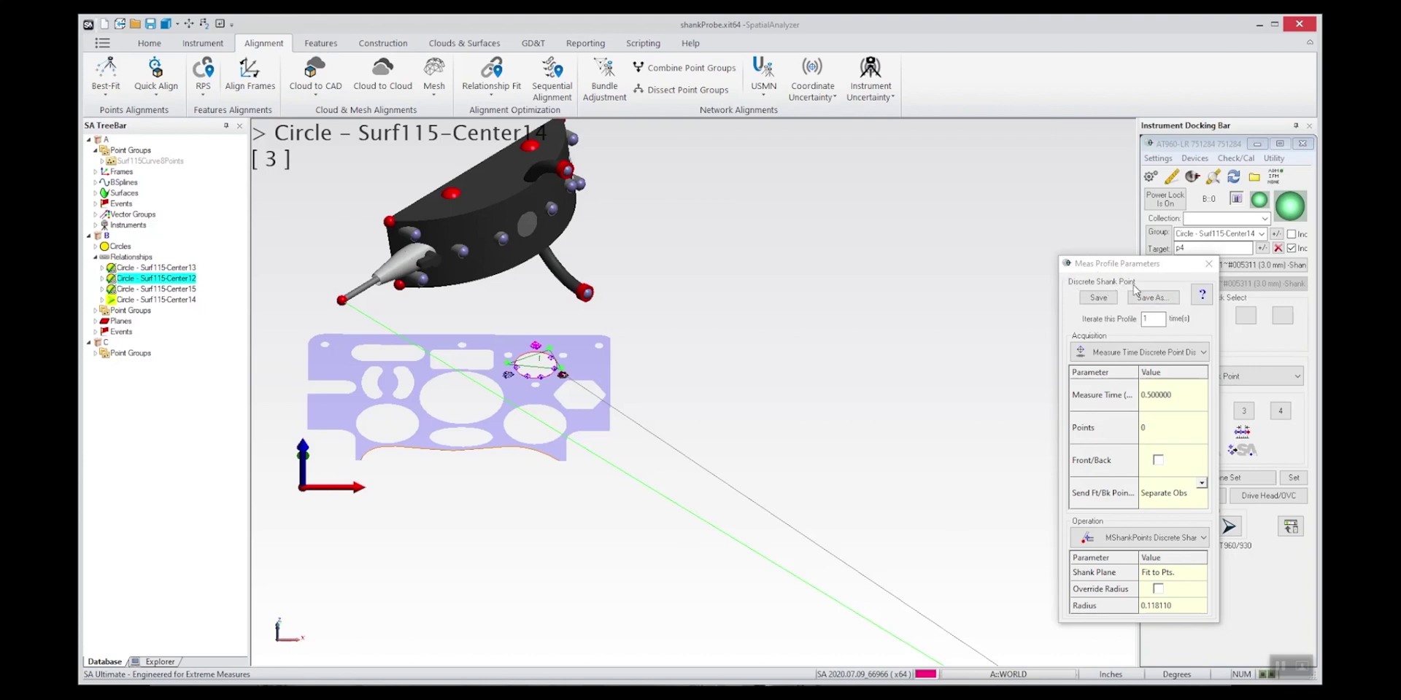
# - Close the Discrete Shank Point profile parameters and show the Surf115CurveBPoints point group on the plate's curved edge
pyautogui.click(1209, 266)
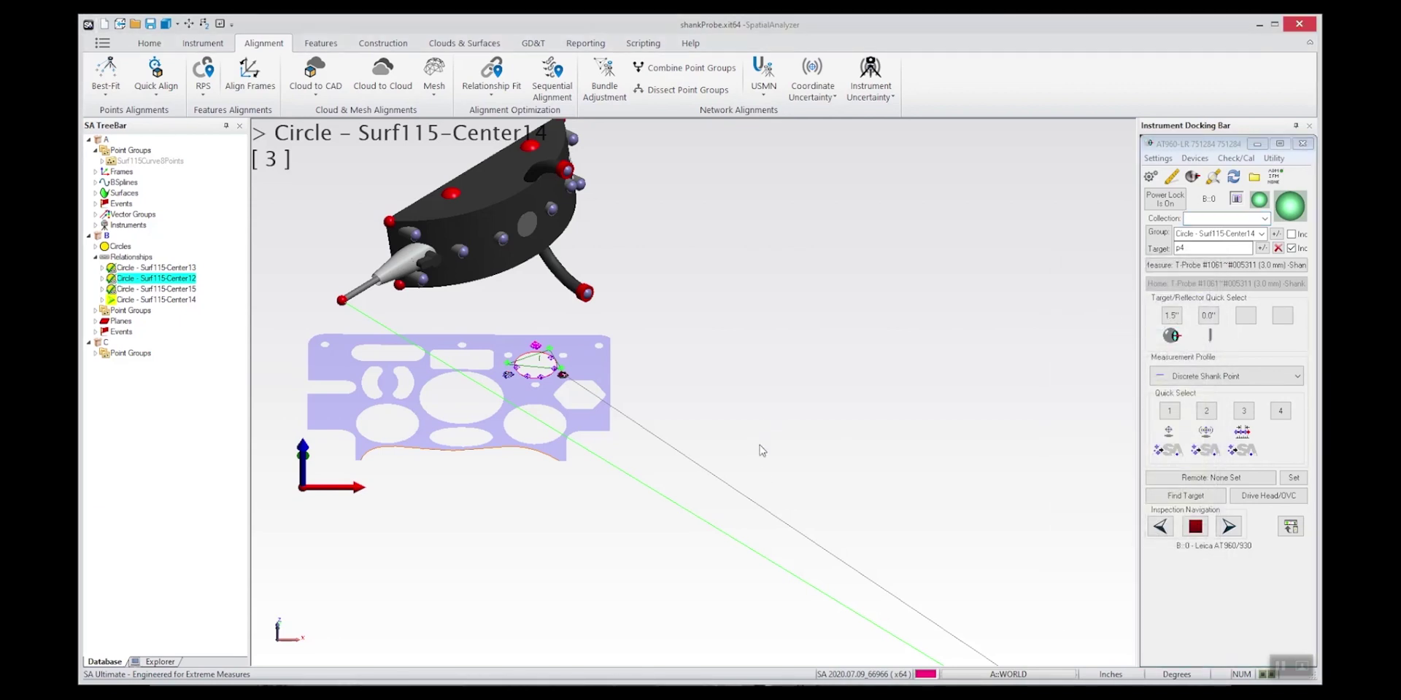
pyautogui.moveTo(759, 447); pyautogui.dragTo(638, 522, button='right')
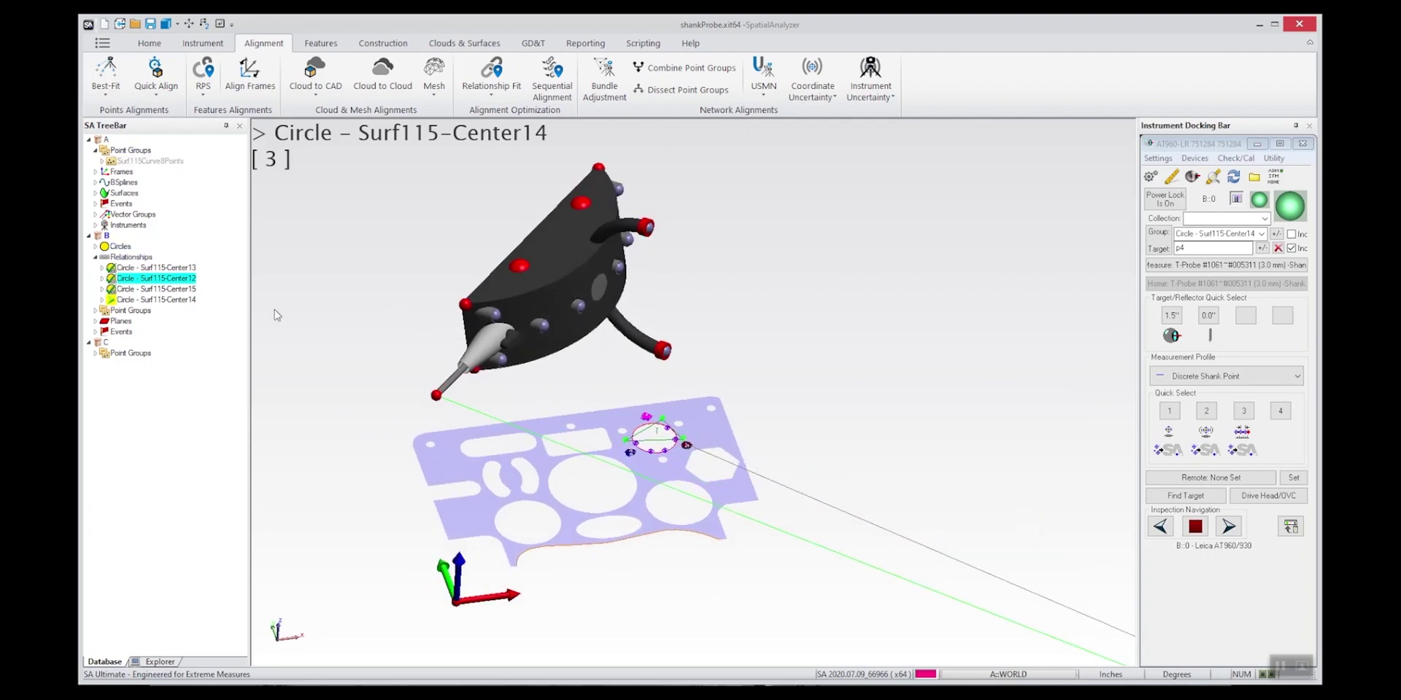
pyautogui.rightClick(155, 161)
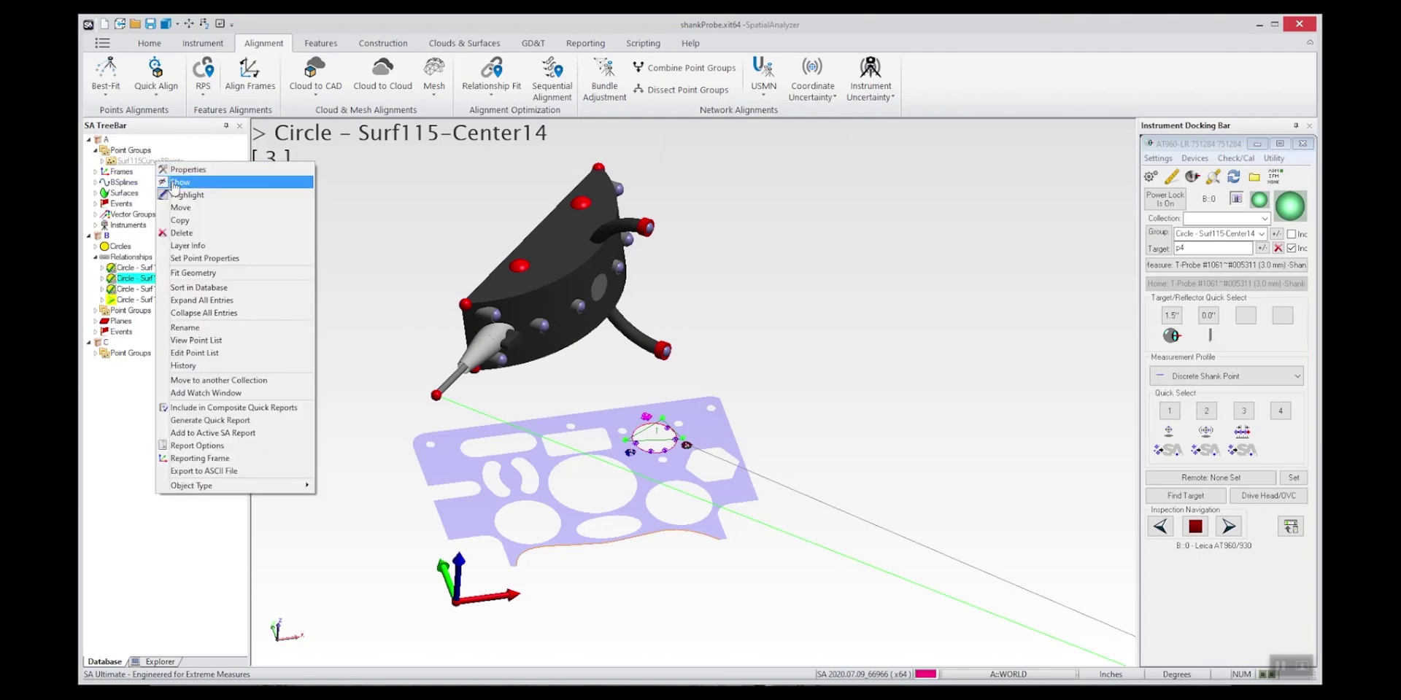
pyautogui.click(175, 182)
pyautogui.moveTo(519, 570)
pyautogui.mouseDown(button='right')
pyautogui.moveTo(471, 595)
pyautogui.moveTo(479, 619)
pyautogui.moveTo(509, 558)
pyautogui.mouseUp(button='right')
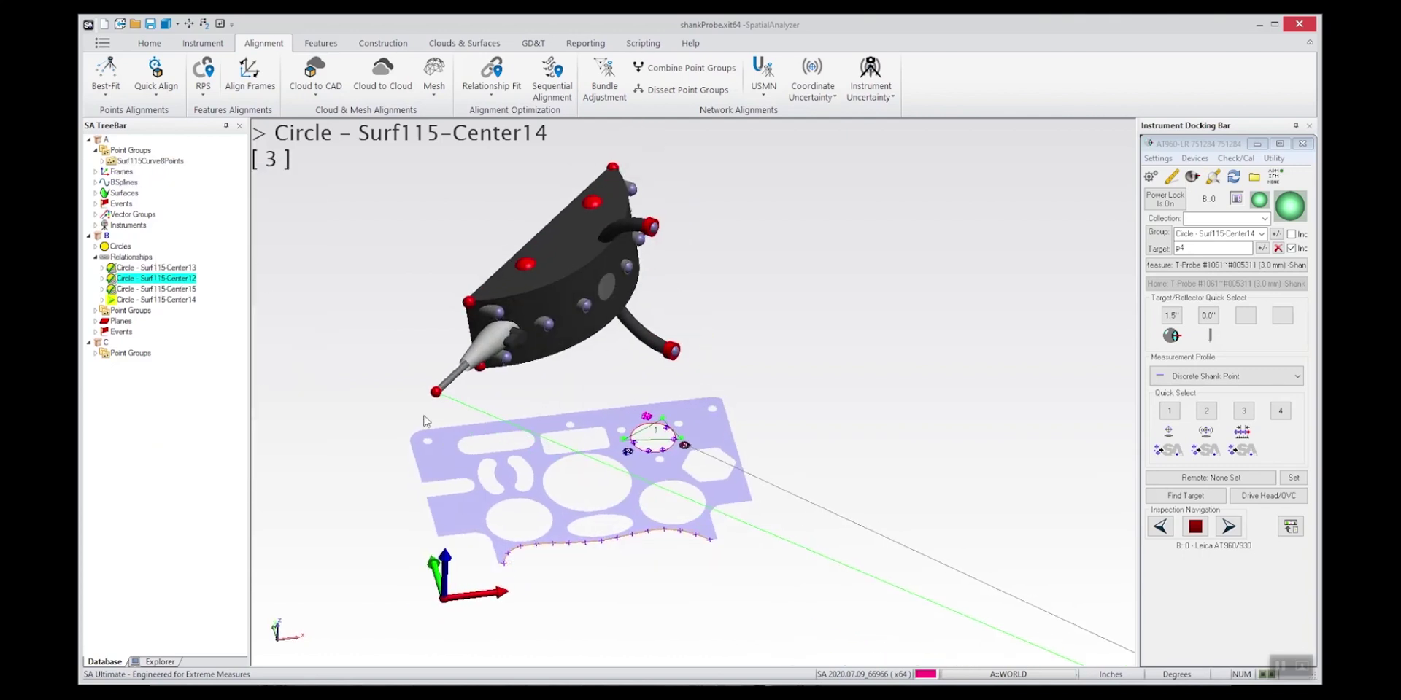
# - Show the Query4-ObjectToProbe vector group along the plate's curved edge
pyautogui.click(95, 214)
pyautogui.rightClick(134, 225)
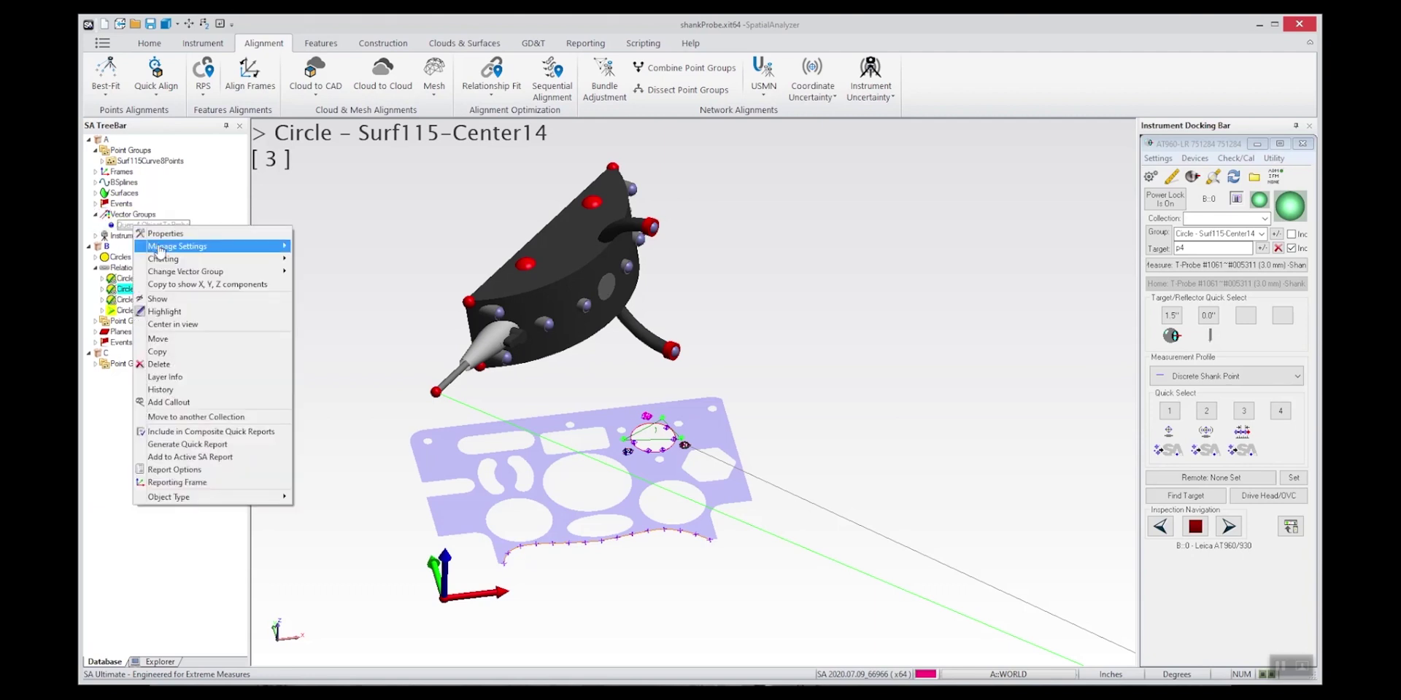
pyautogui.click(162, 299)
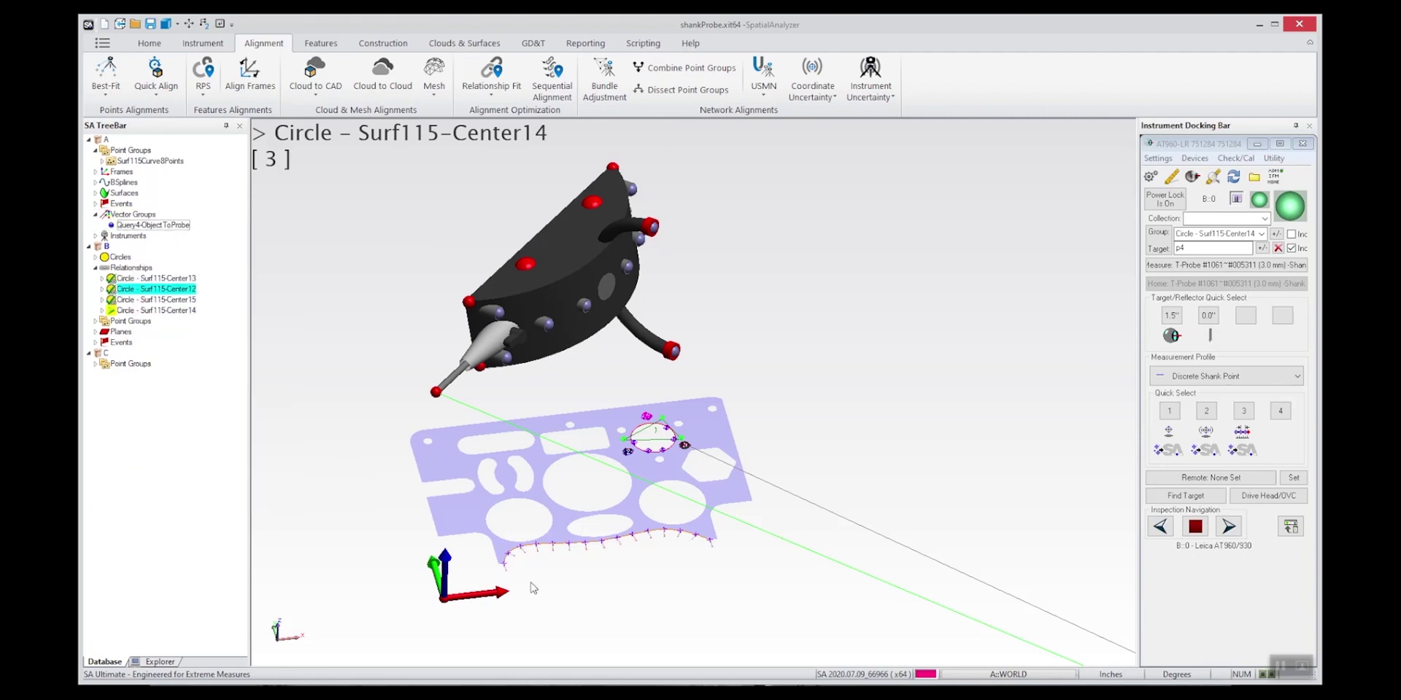
pyautogui.moveTo(532, 588); pyautogui.dragTo(711, 586, button='right')
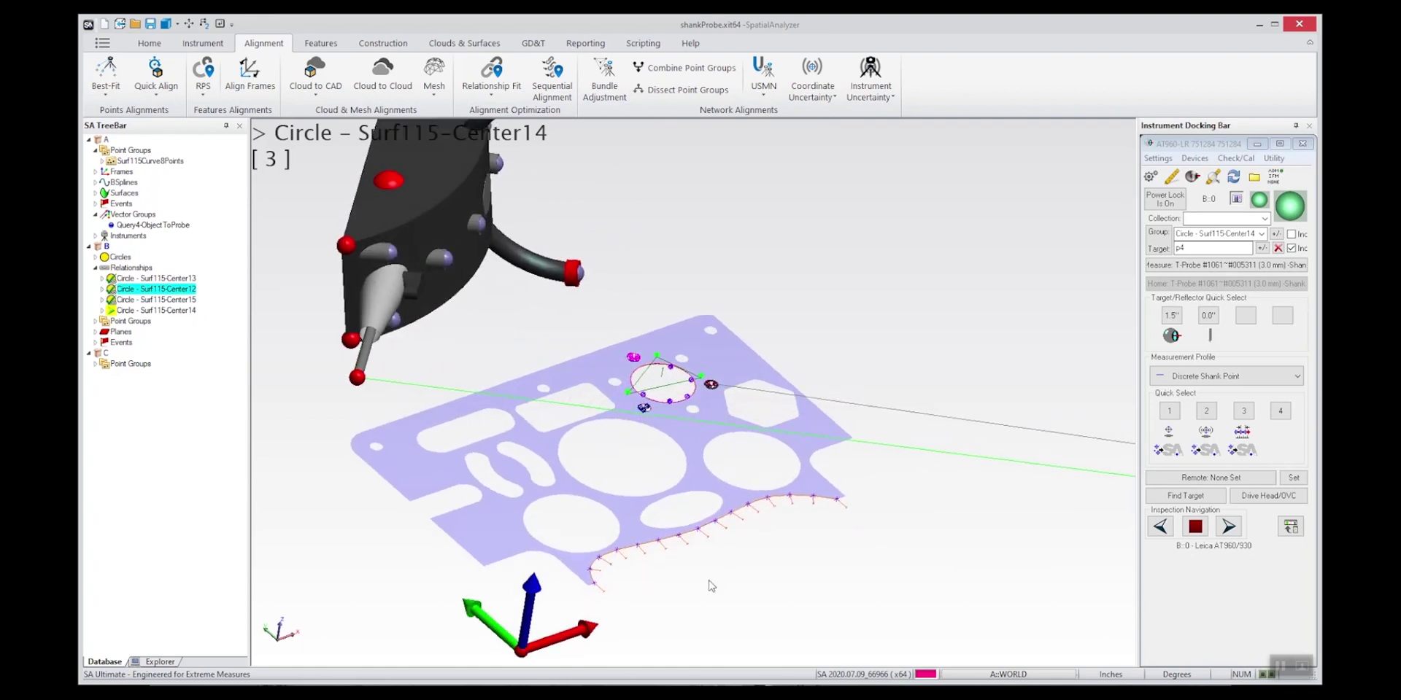
pyautogui.scroll(3, 713, 580)
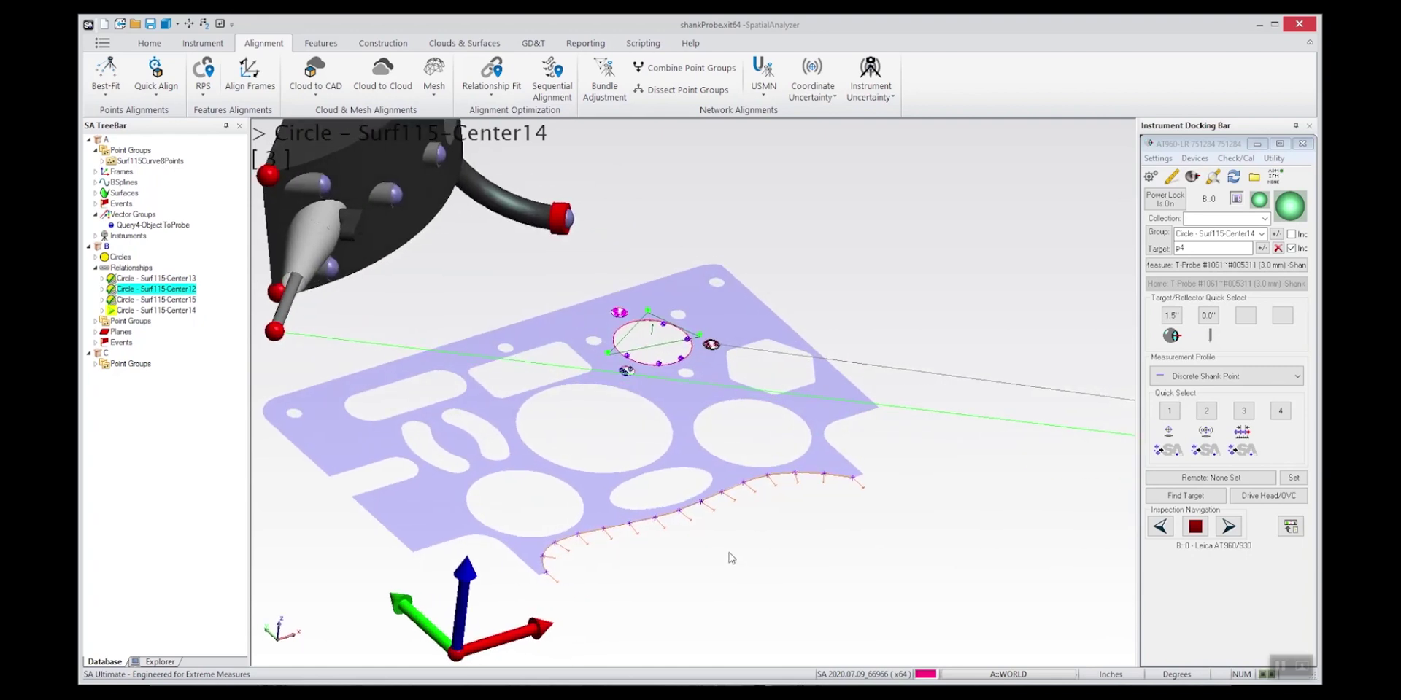
# - Measure points P0 to P14 with Proximity Triggers Vectors, using a 0.1 point distance threshold and a 0.25 vector axis threshold
pyautogui.click(211, 43)
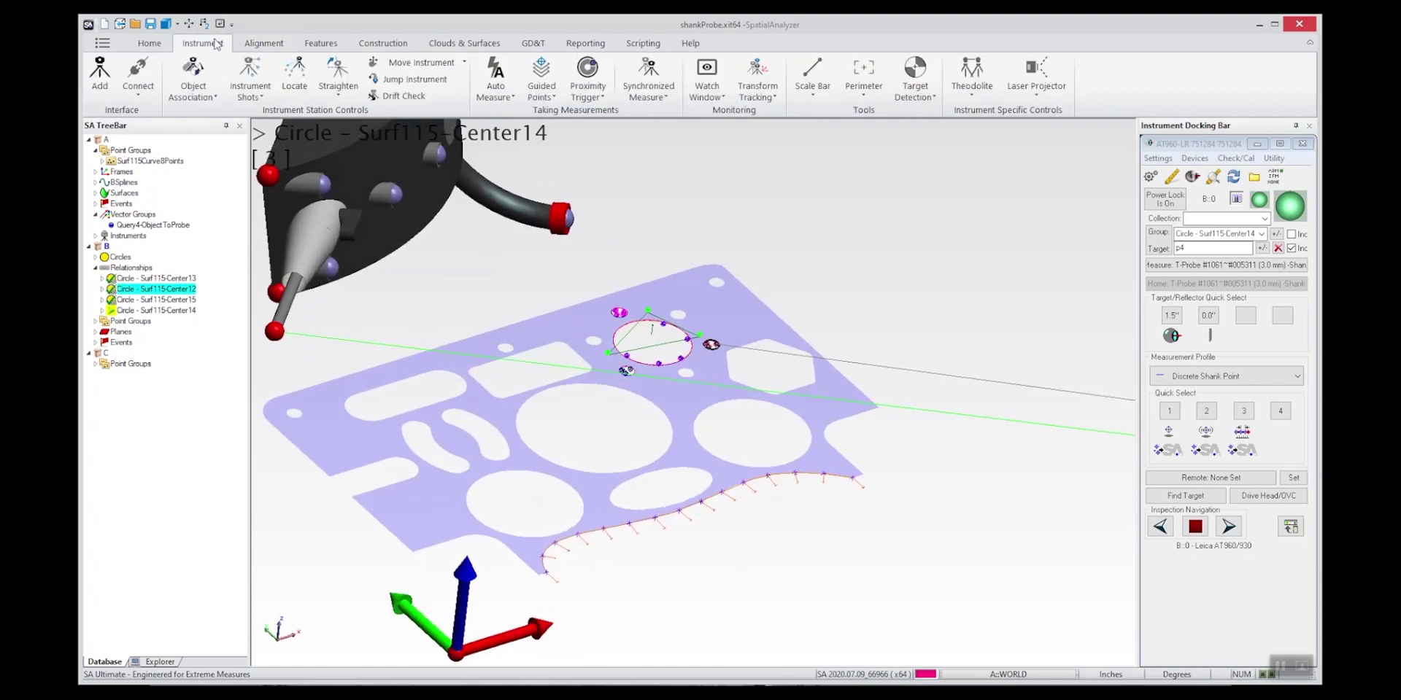
pyautogui.click(596, 98)
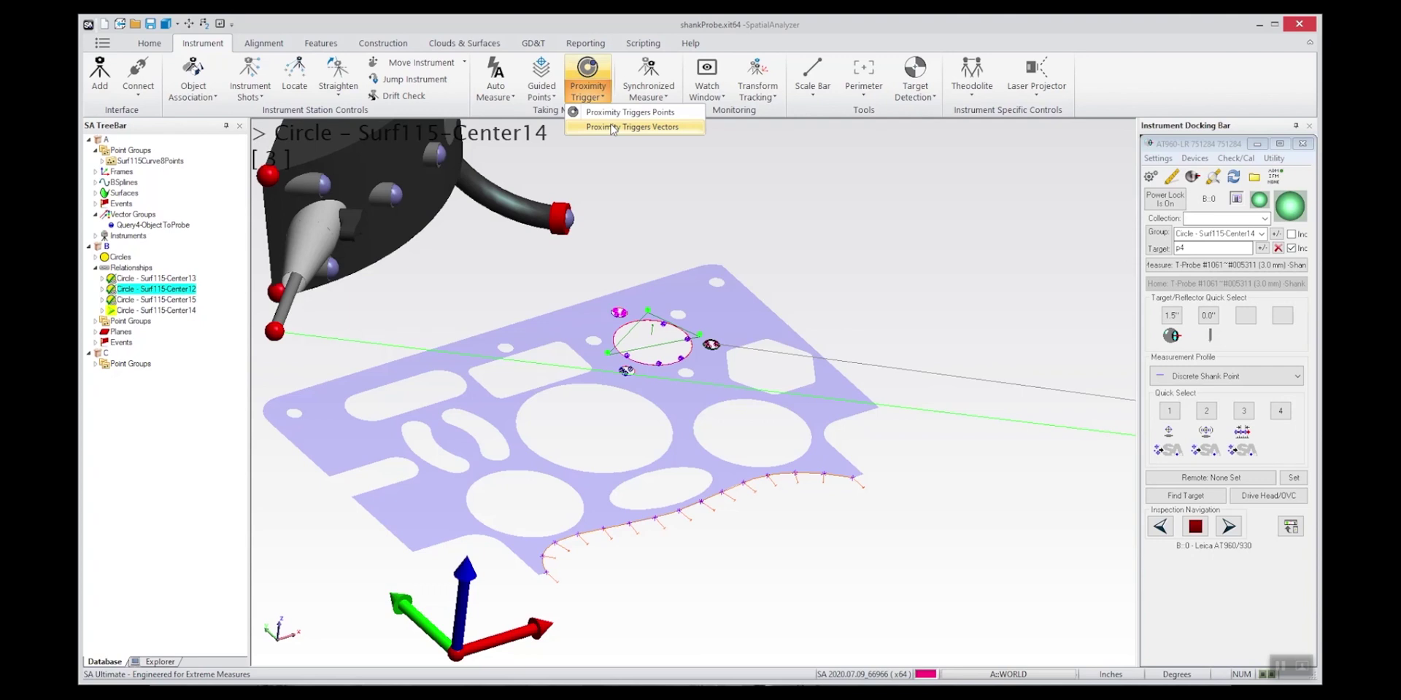
pyautogui.click(613, 128)
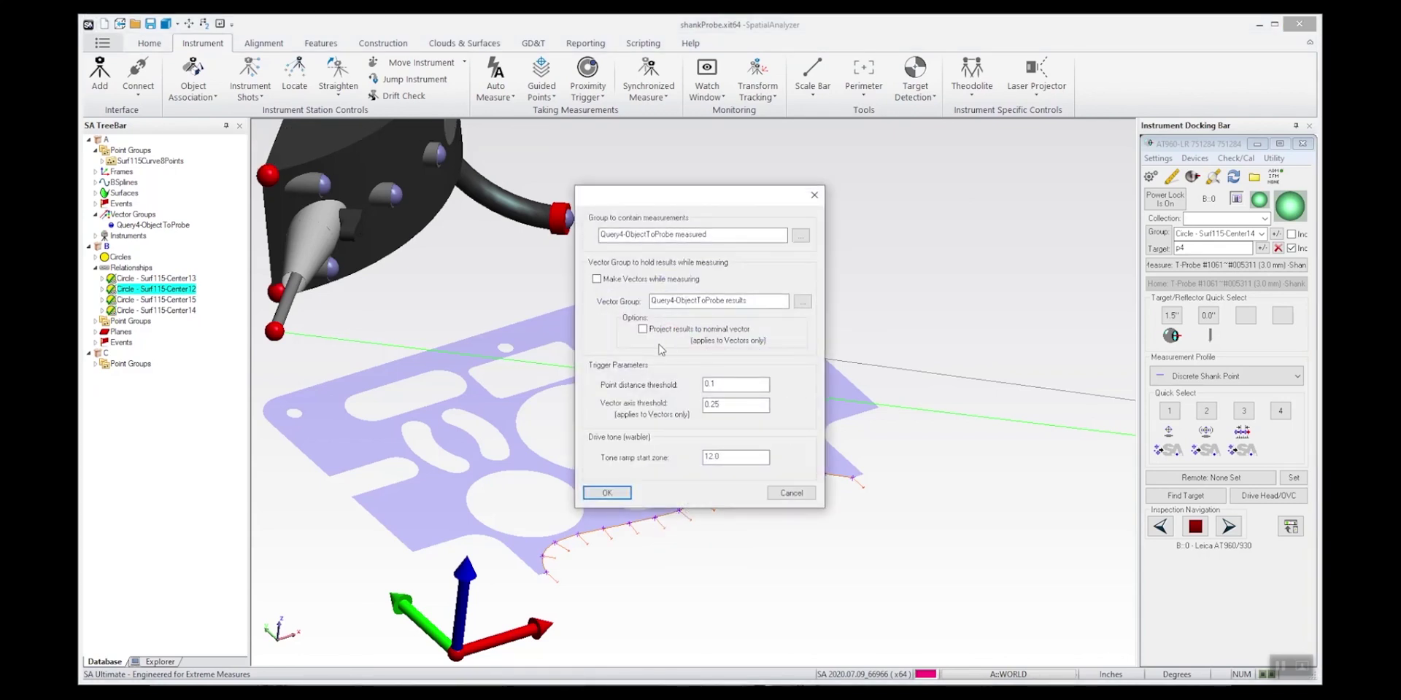
pyautogui.click(607, 492)
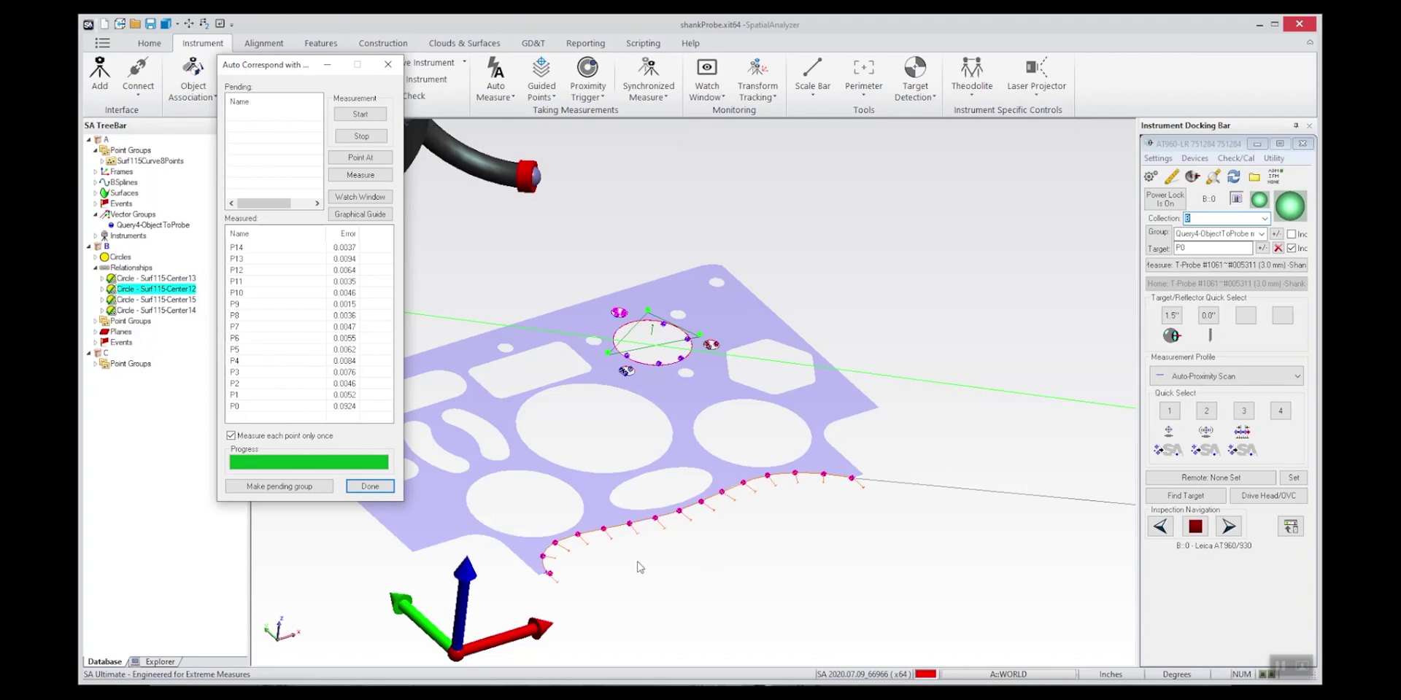
# - Toggle the option to measure each point only once off and back on, and finish the temporal scan measurement
pyautogui.click(784, 537)
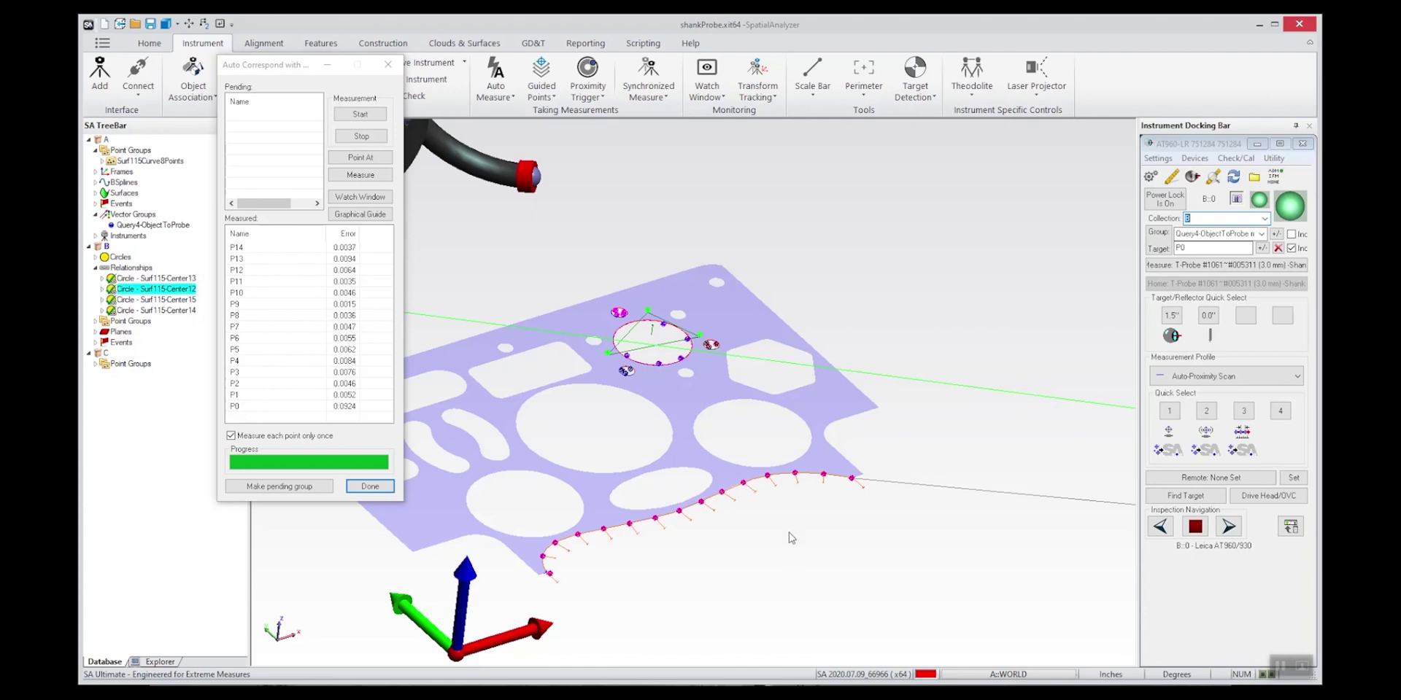
pyautogui.click(232, 435)
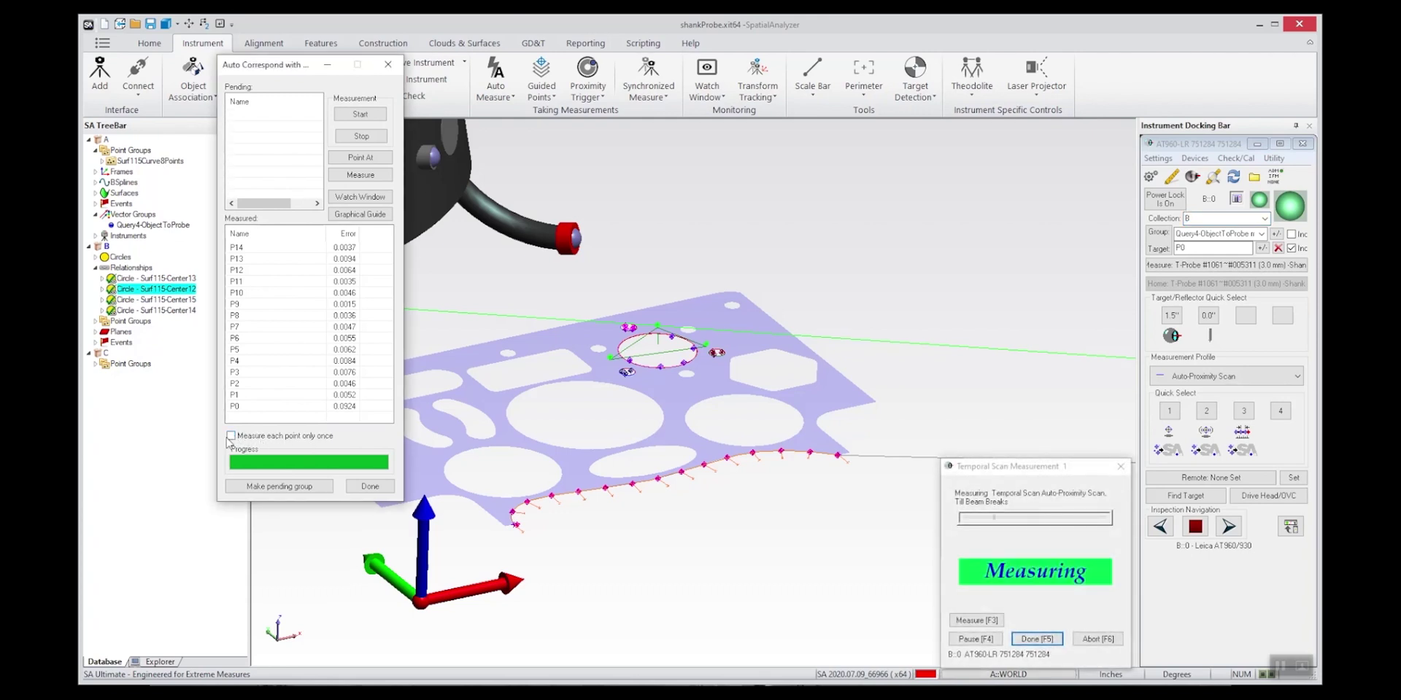
pyautogui.click(232, 436)
pyautogui.click(1037, 639)
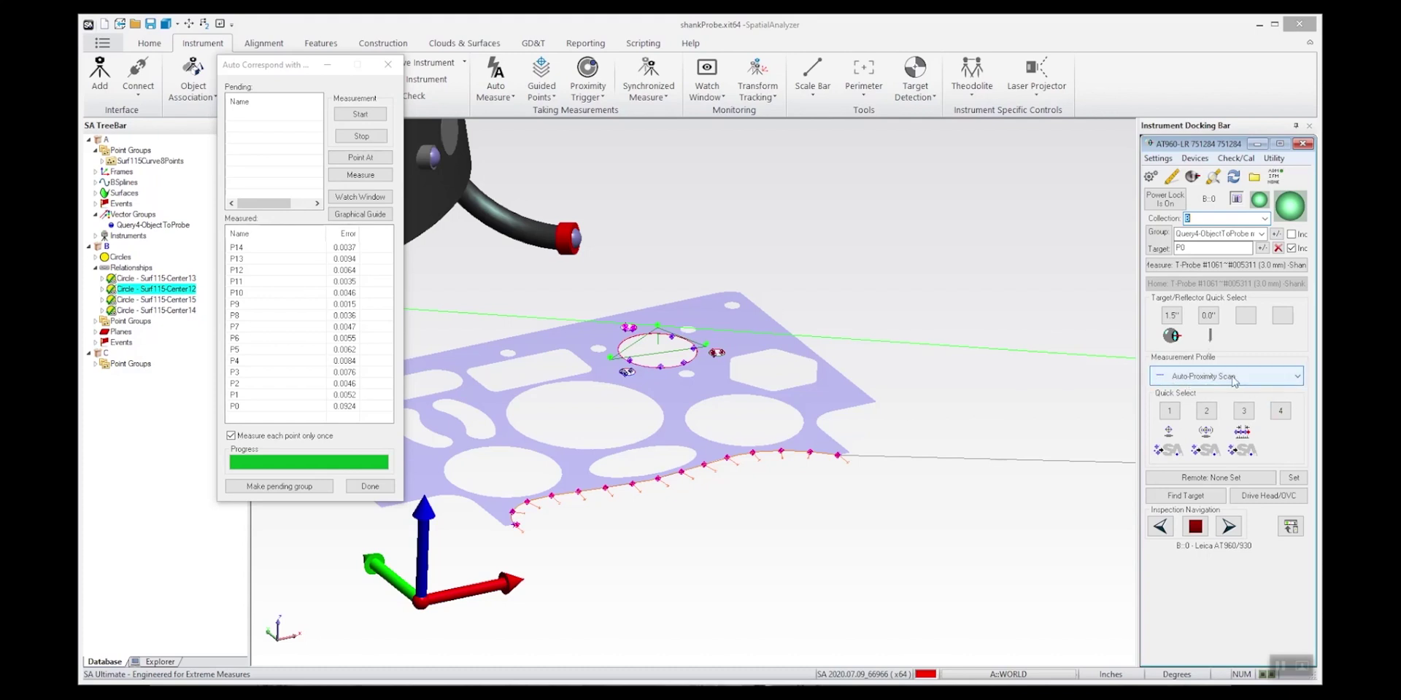
# - Examine the Auto-Proximity Scan profile's acquisition and Use Shank settings, and inspect the measured points along the curved edge
pyautogui.click(1213, 177)
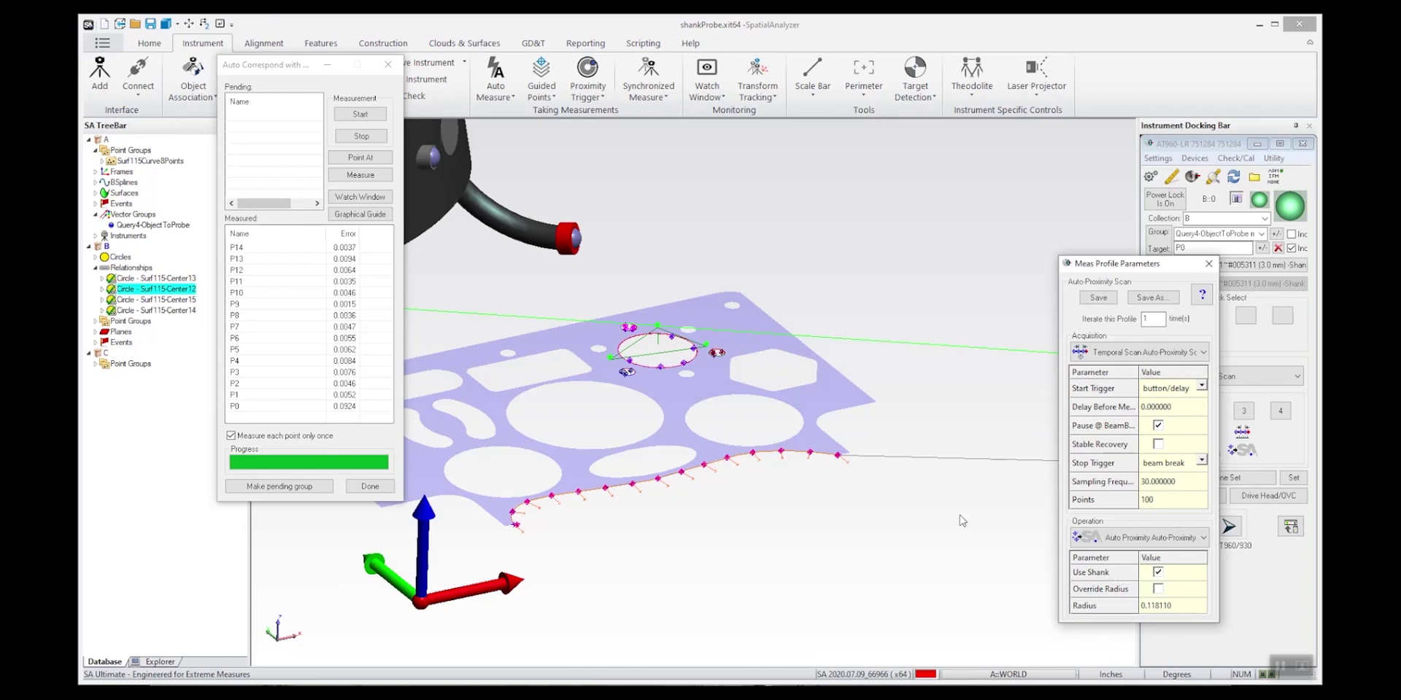
pyautogui.click(1209, 264)
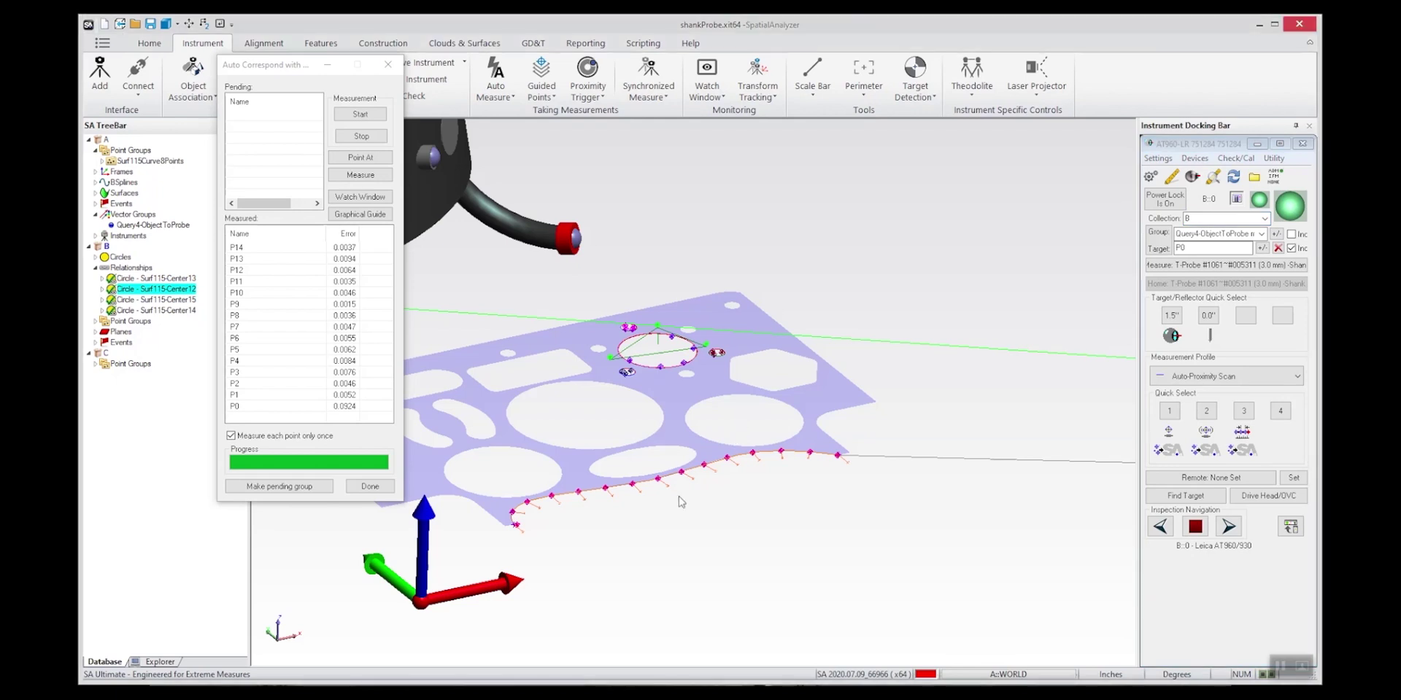
pyautogui.scroll(5, 637, 562)
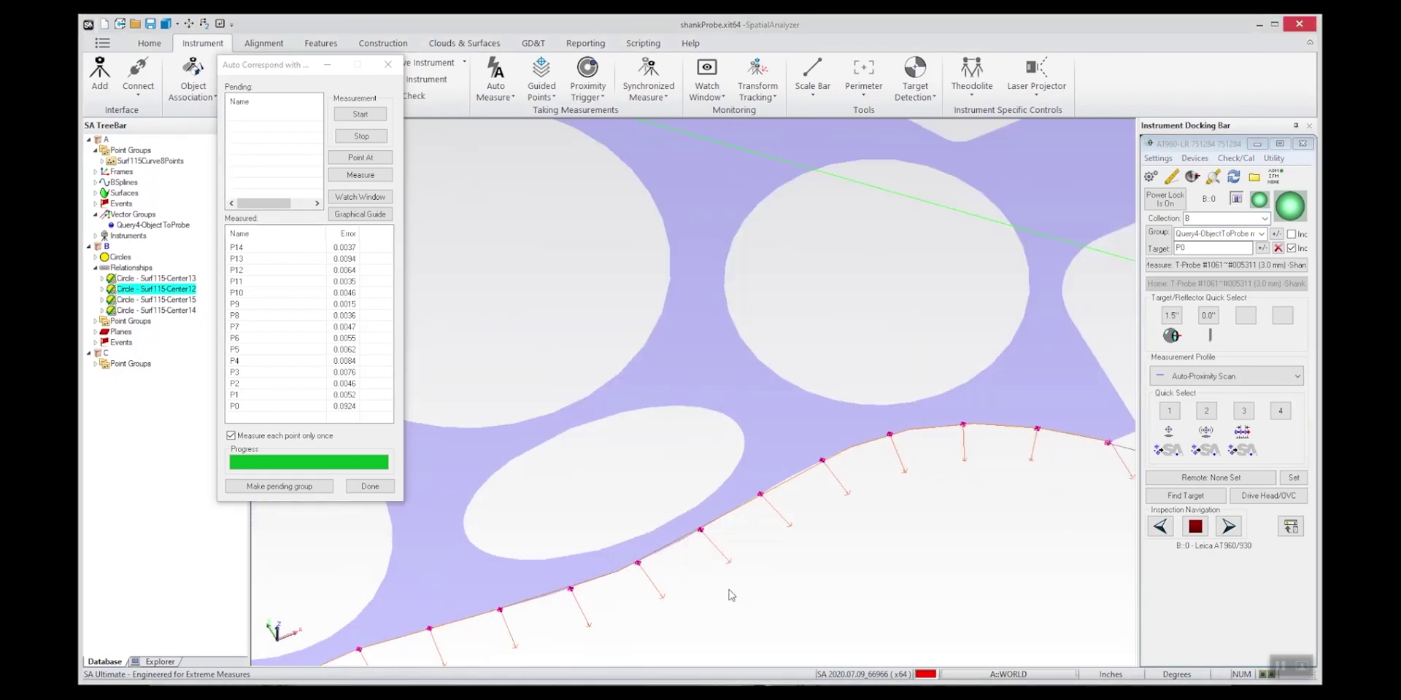